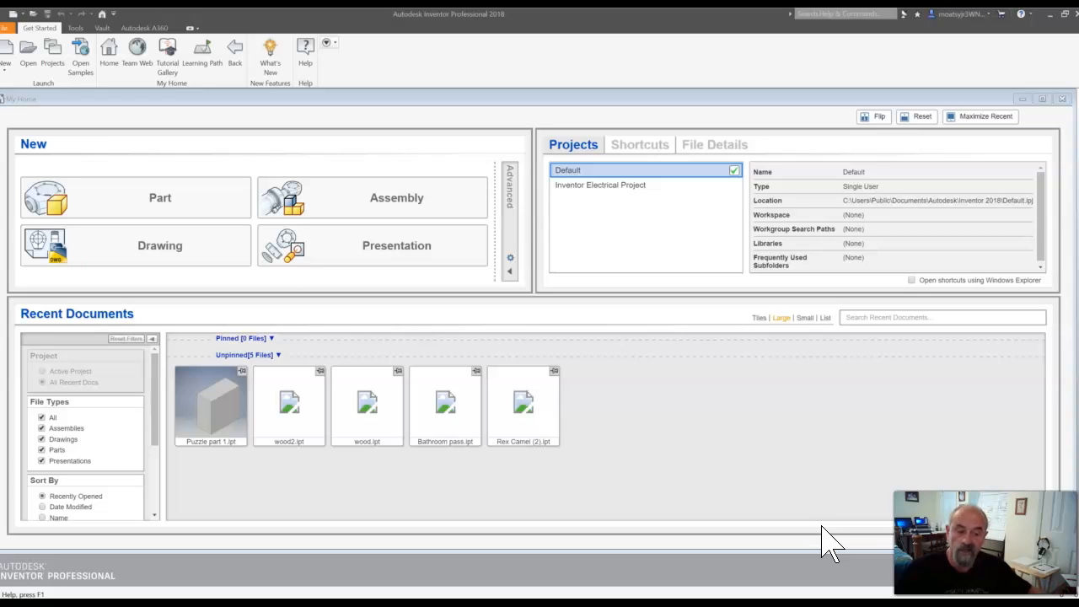
- Close the My Home window and create a new part from the Standard.ipt template, accepting the style library definitions
{"action": "left_click", "coordinate": [207, 408]}
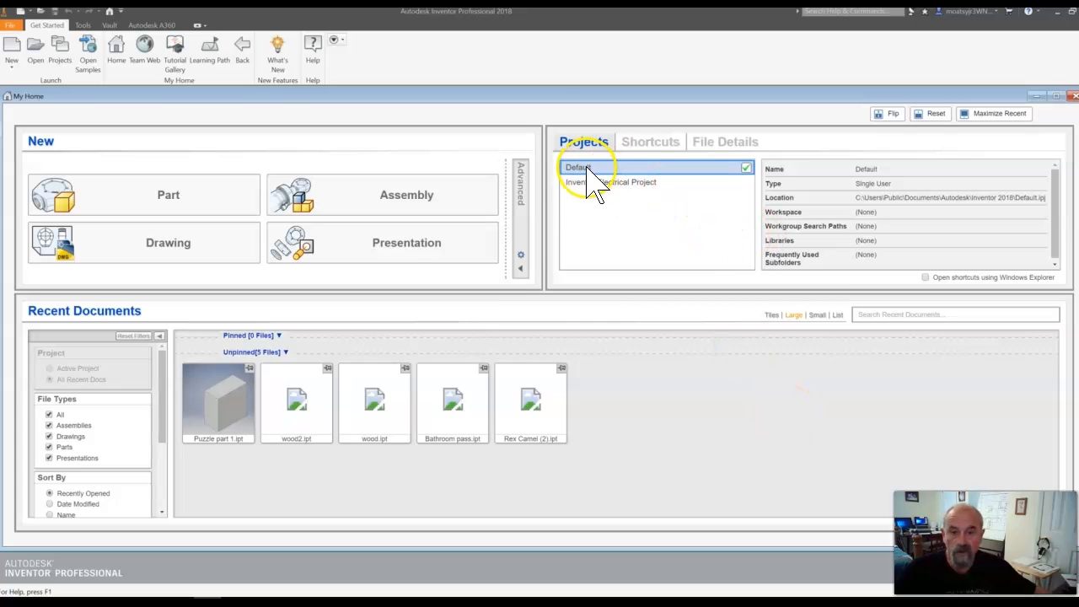
{"action": "left_click", "coordinate": [1070, 95]}
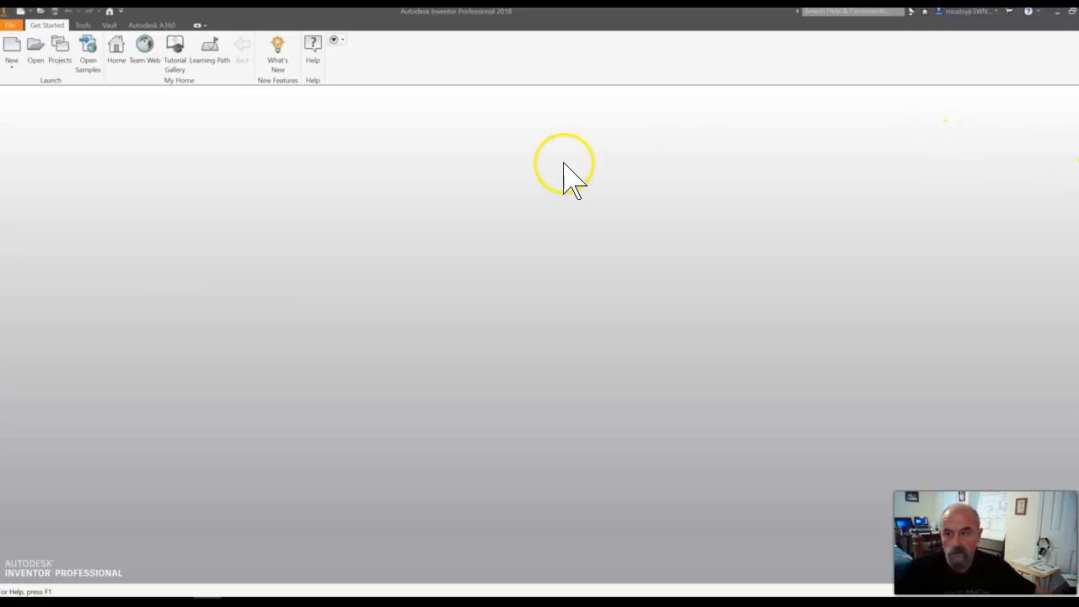
{"action": "left_click", "coordinate": [17, 63]}
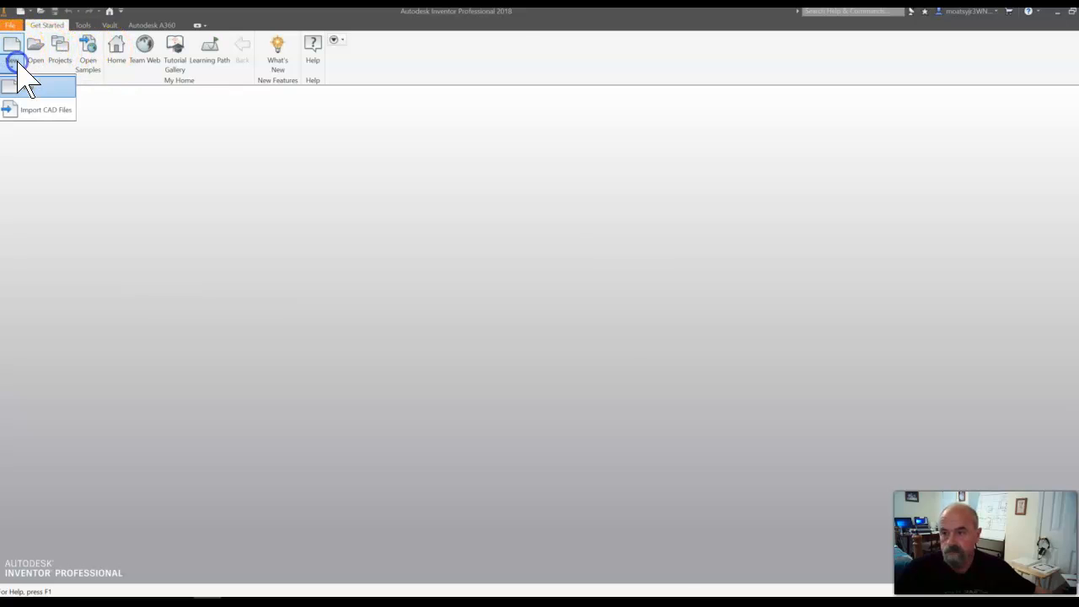
{"action": "left_click", "coordinate": [18, 88]}
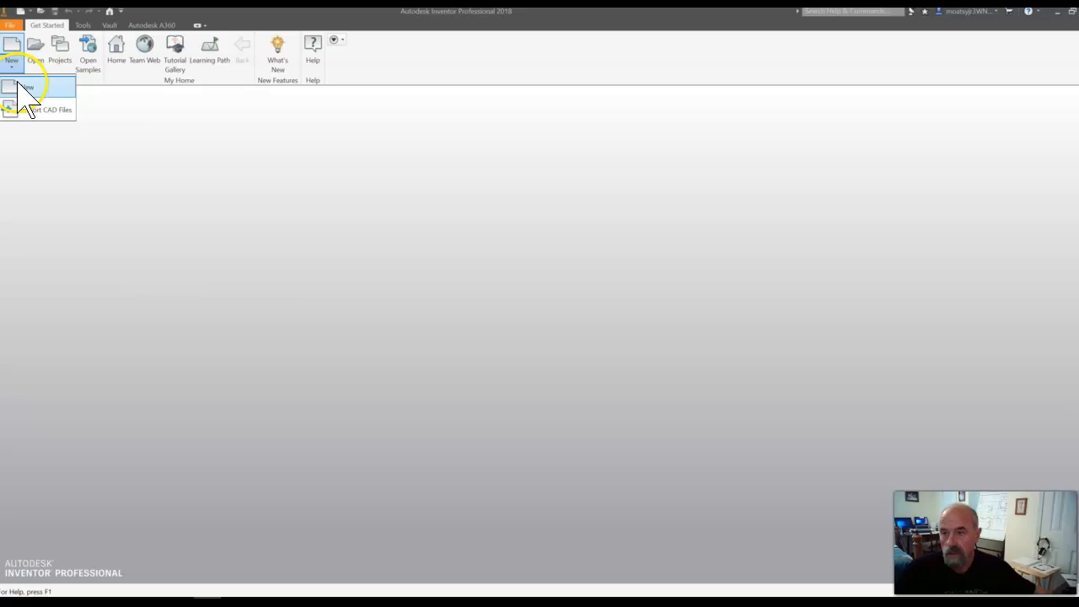
{"action": "left_click", "coordinate": [18, 82]}
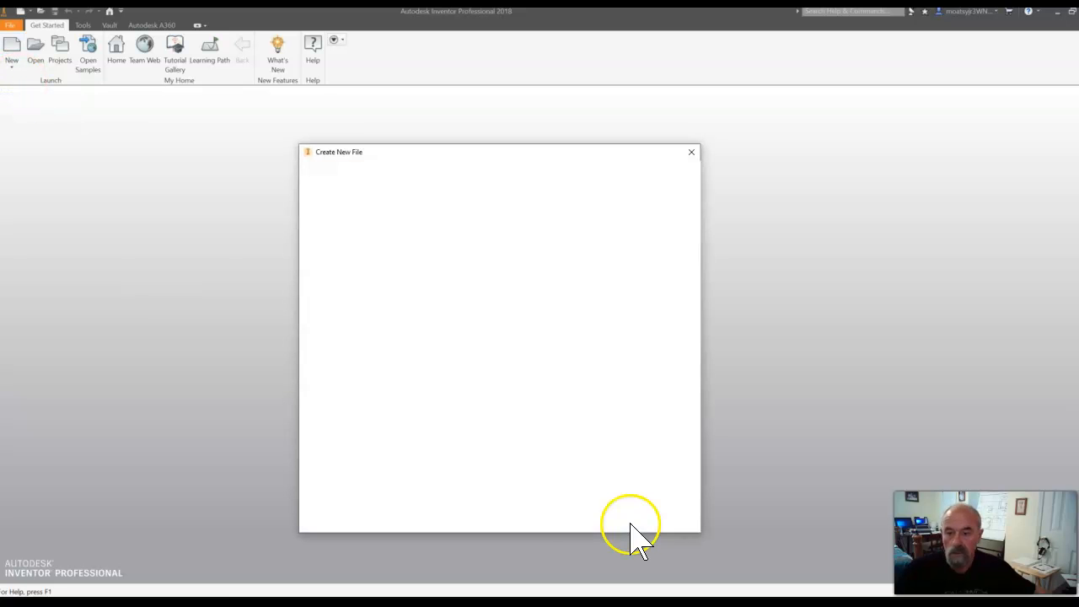
{"action": "left_click", "coordinate": [501, 223]}
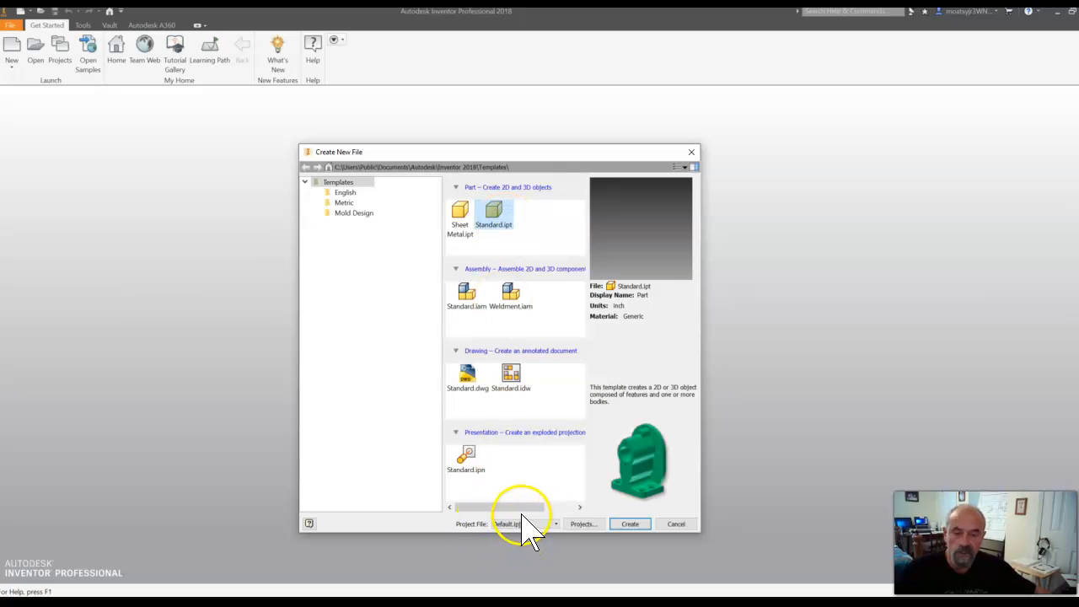
{"action": "left_click", "coordinate": [629, 523]}
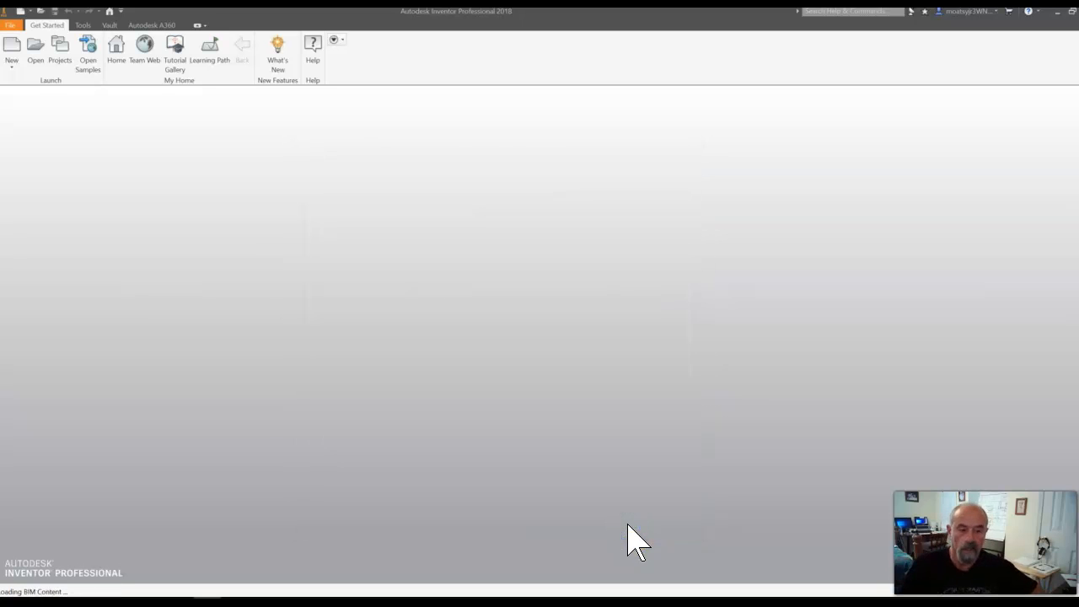
{"action": "left_click", "coordinate": [742, 507]}
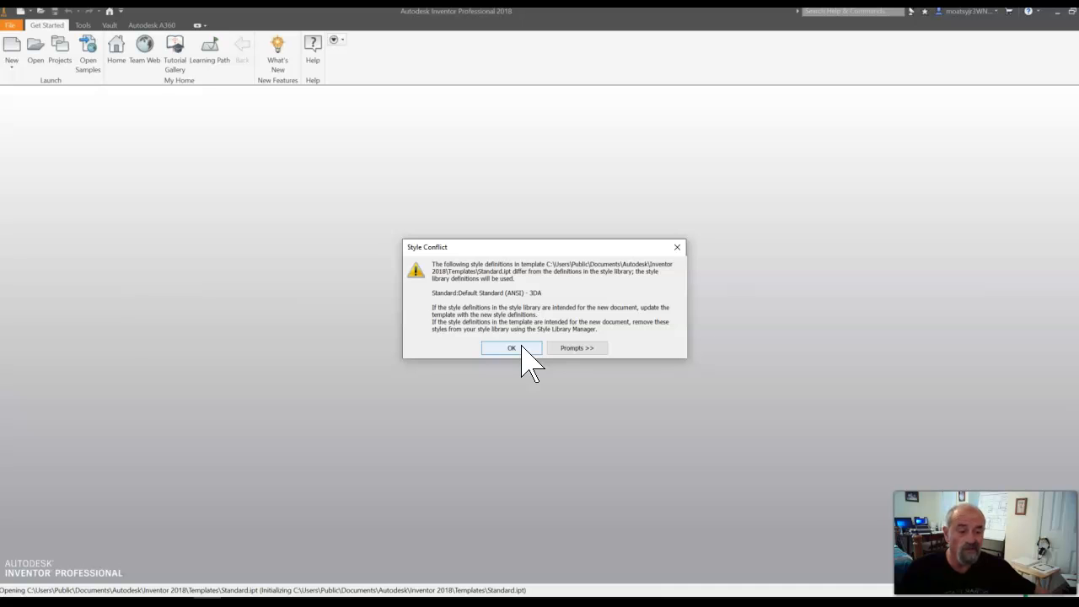
{"action": "left_click", "coordinate": [511, 348]}
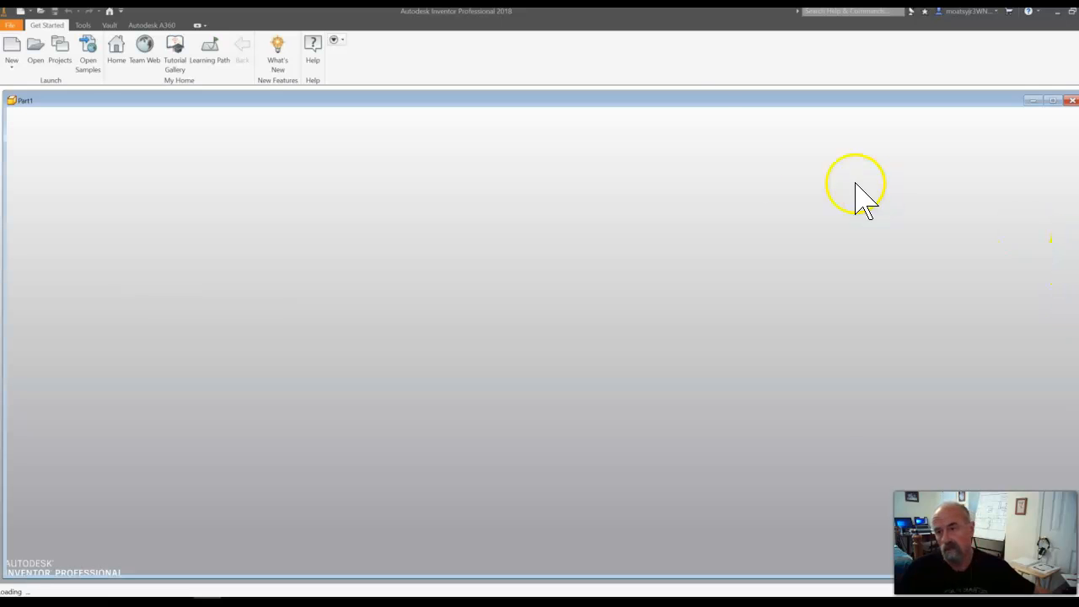
- Maximize the new part's window so that it fills the modeling area
{"action": "left_click", "coordinate": [1053, 100]}
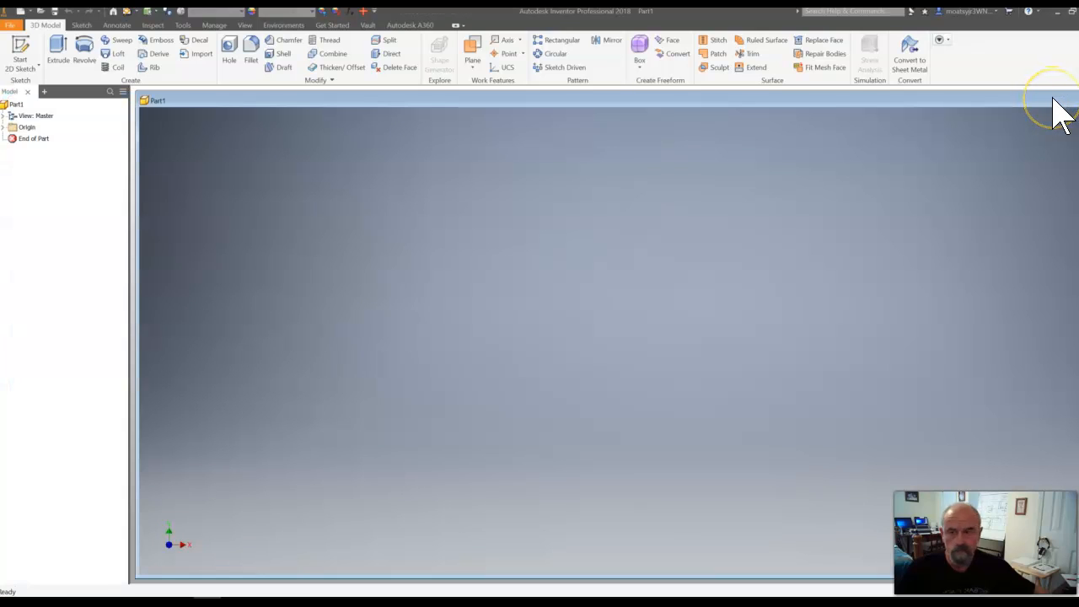
{"action": "left_click_drag", "start_coordinate": [1052, 98], "coordinate": [826, 104]}
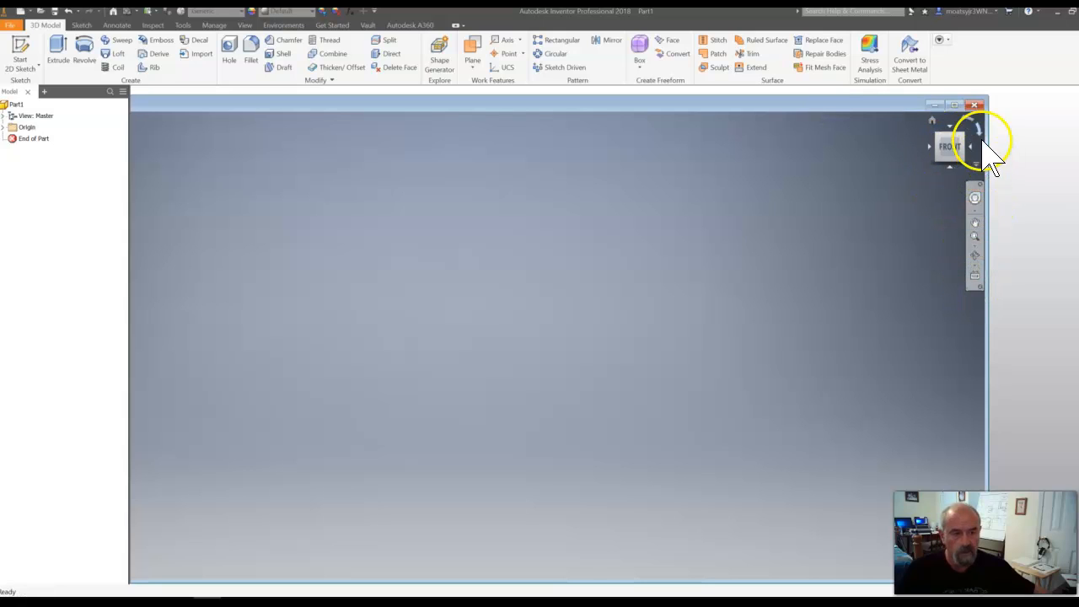
{"action": "left_click", "coordinate": [956, 105]}
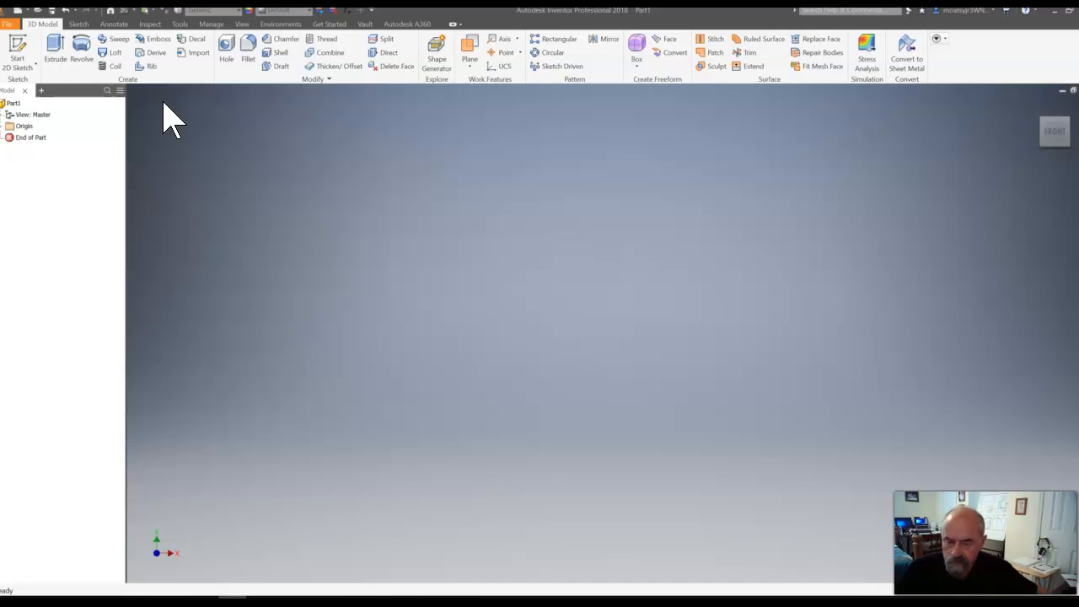
- Start a 2D sketch on the XY Plane
{"action": "left_click", "coordinate": [20, 56]}
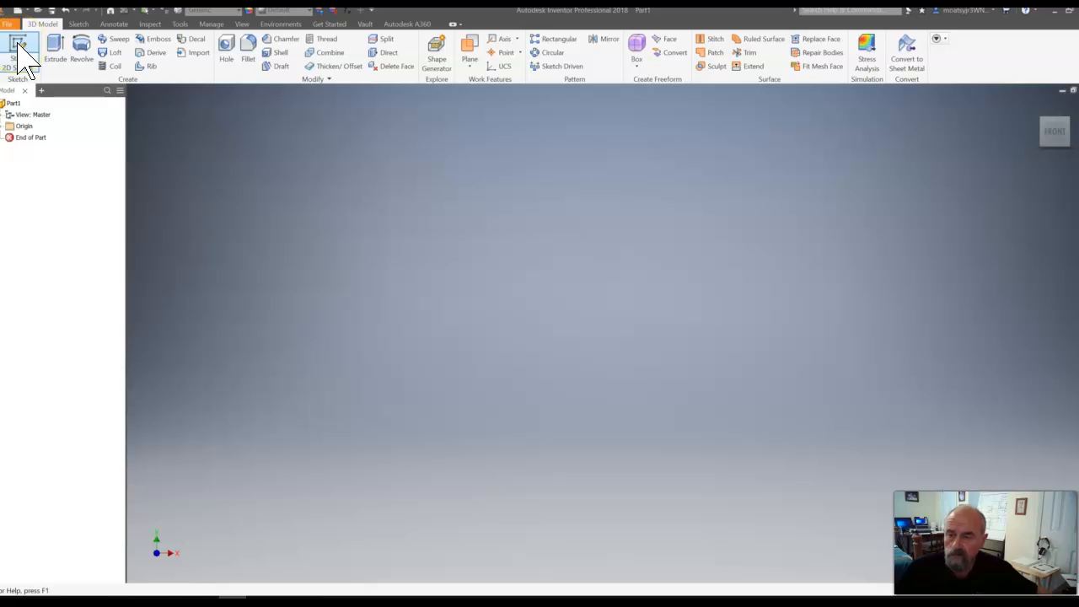
{"action": "left_click", "coordinate": [23, 61]}
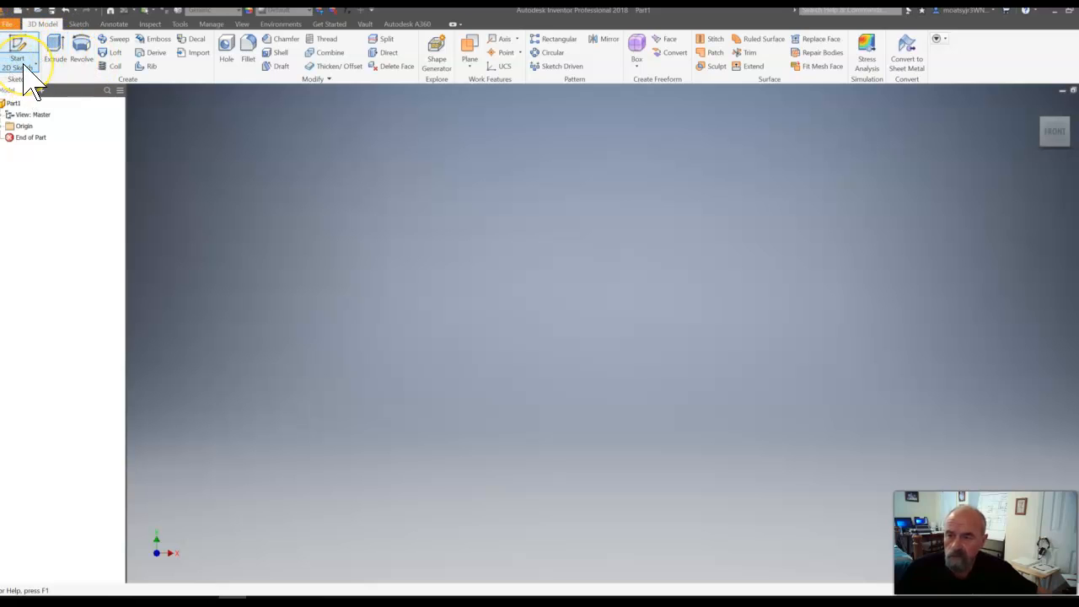
{"action": "left_click", "coordinate": [25, 71]}
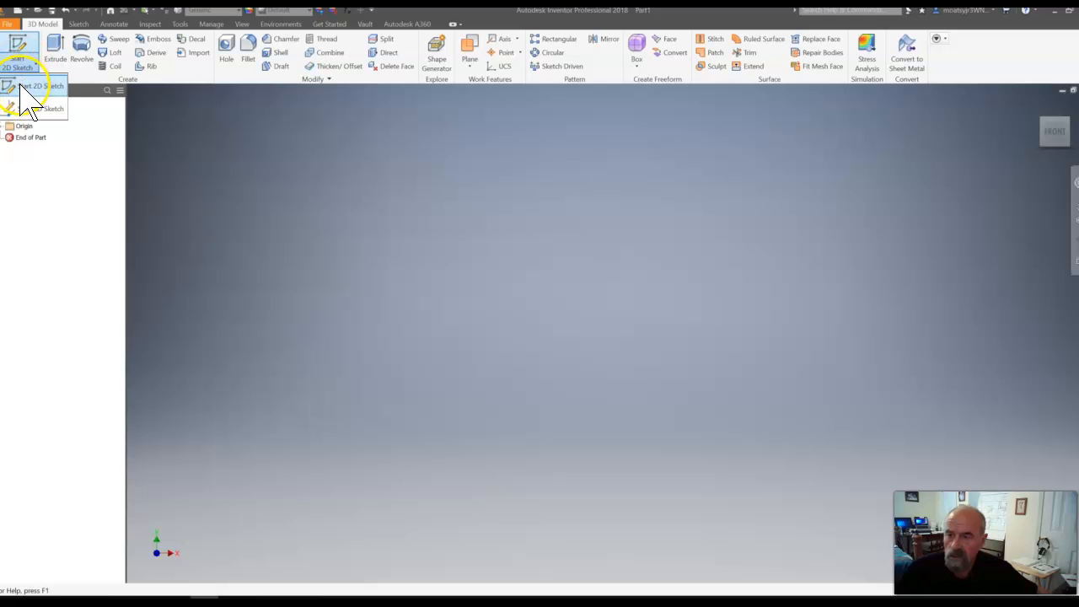
{"action": "left_click", "coordinate": [25, 86]}
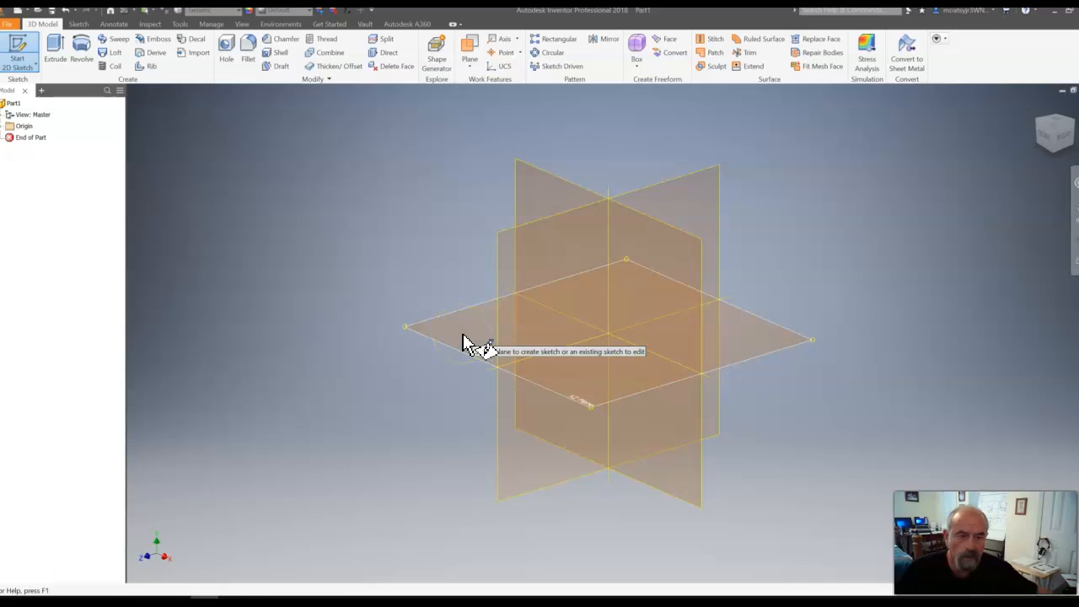
{"action": "left_click", "coordinate": [570, 203]}
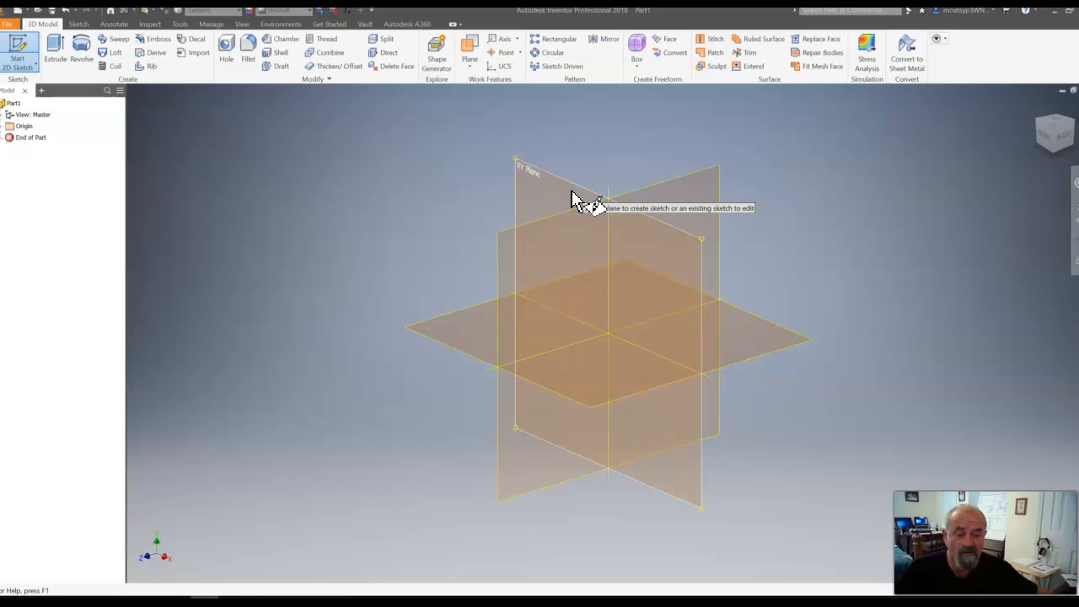
{"action": "left_click", "coordinate": [571, 191]}
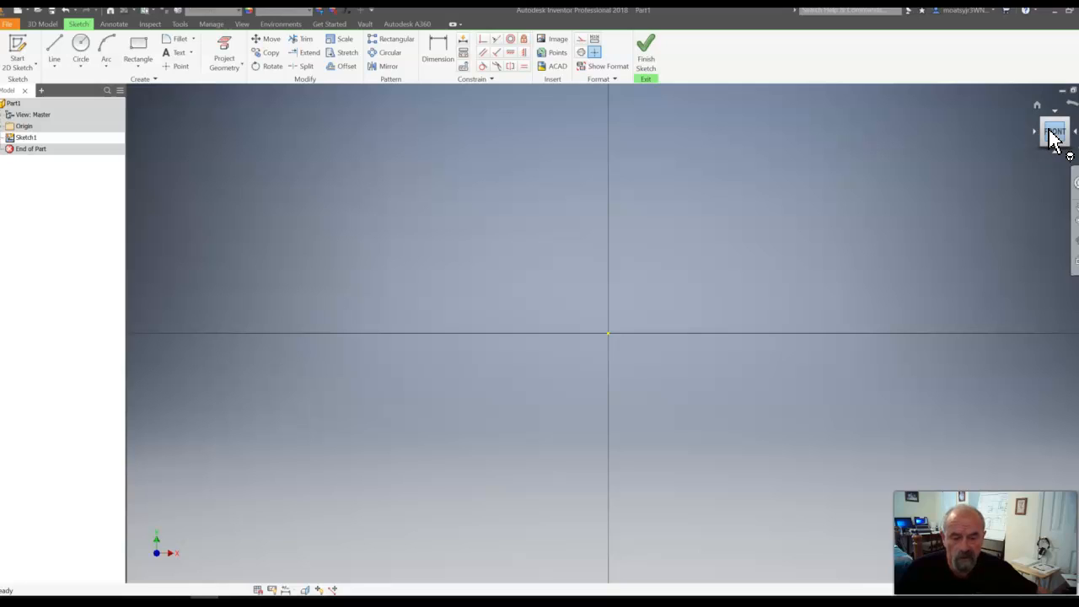
- Sketch a horizontal line about 8.7 in long on the horizontal axis, running from left of the origin to its right
{"action": "mouse_move", "coordinate": [1053, 139]}
{"action": "left_mouse_down"}
{"action": "mouse_move", "coordinate": [1060, 125]}
{"action": "mouse_move", "coordinate": [1070, 131]}
{"action": "mouse_move", "coordinate": [1062, 135]}
{"action": "left_mouse_up"}
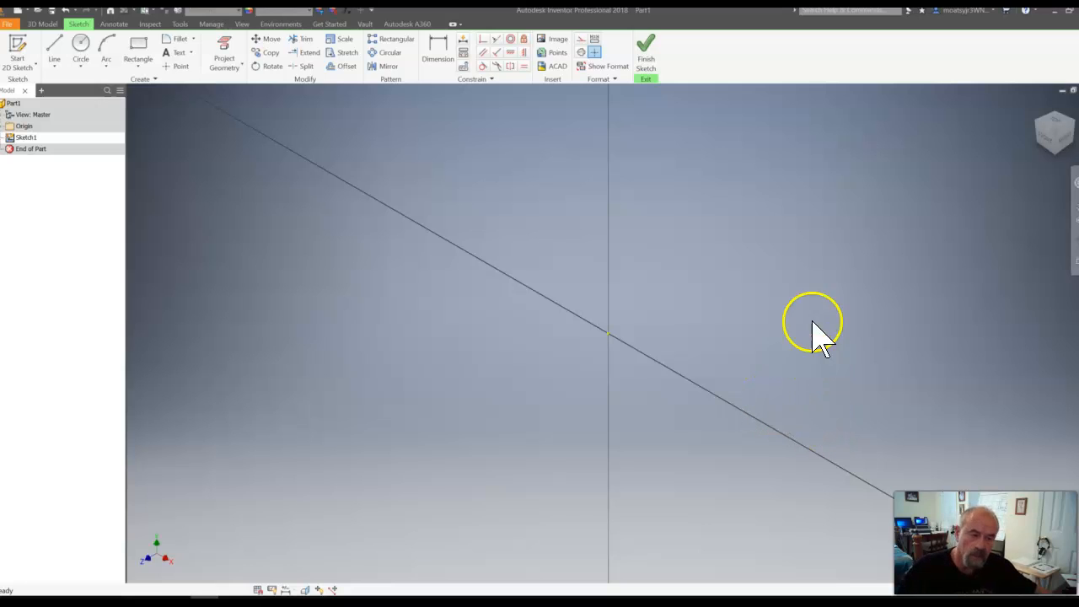
{"action": "left_click", "coordinate": [1043, 141]}
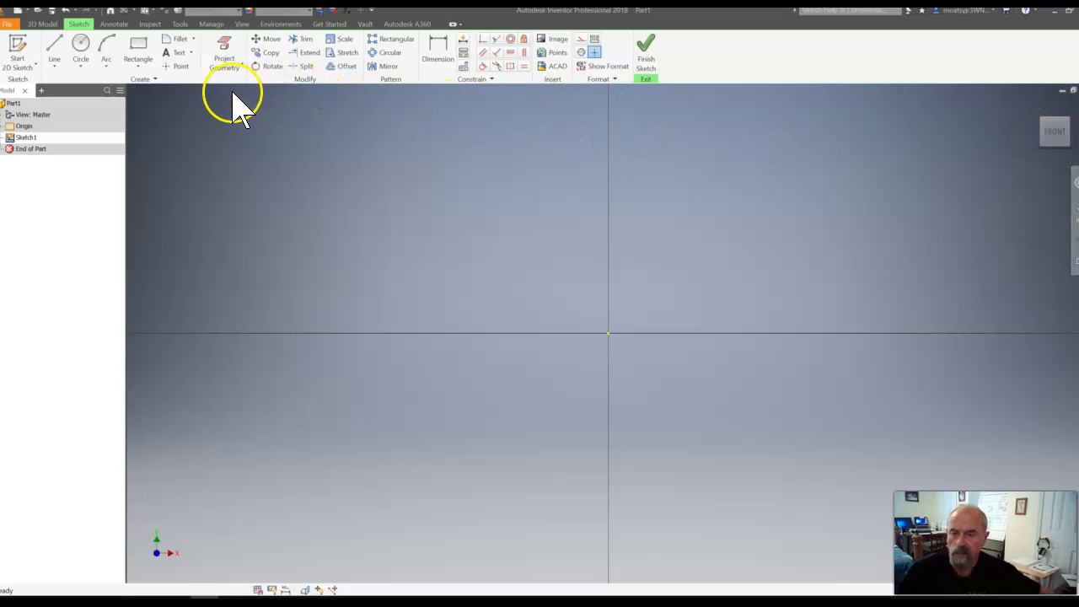
{"action": "left_click", "coordinate": [57, 44]}
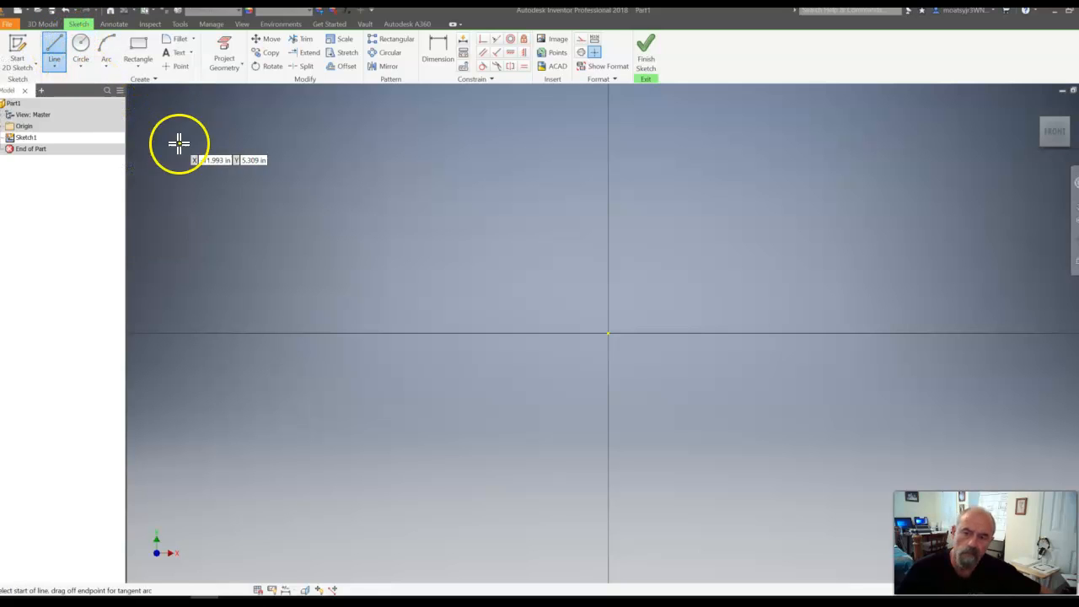
{"action": "left_click", "coordinate": [486, 333]}
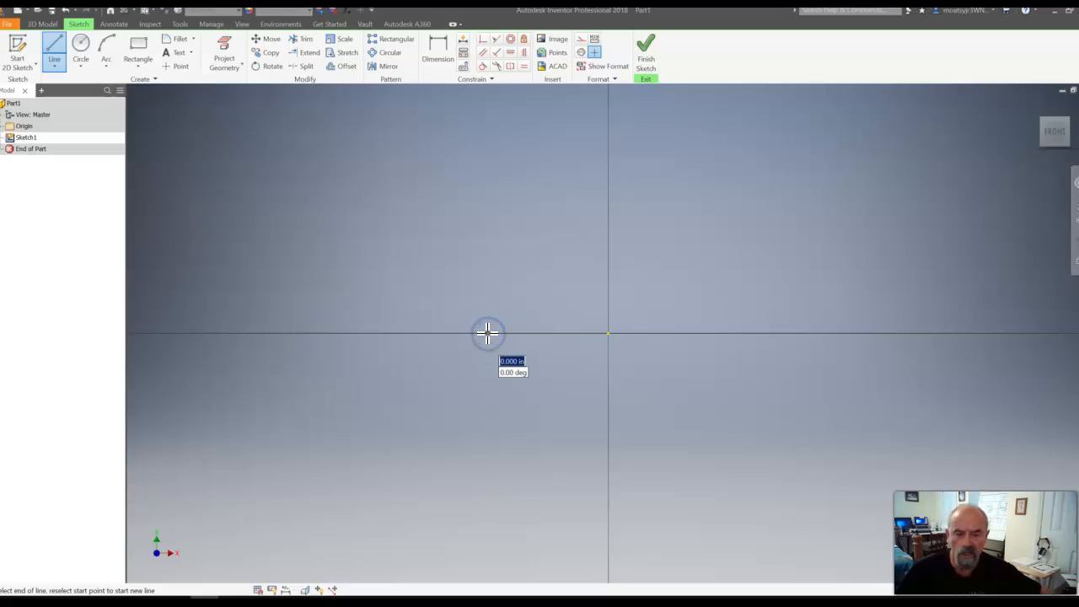
{"action": "left_click", "coordinate": [514, 330]}
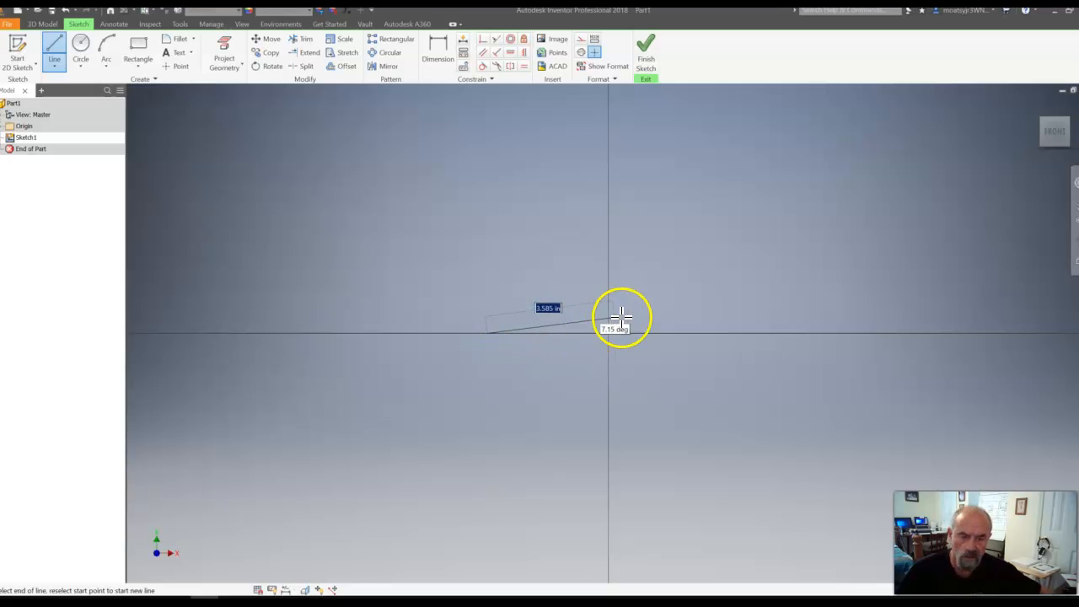
{"action": "left_click", "coordinate": [799, 334]}
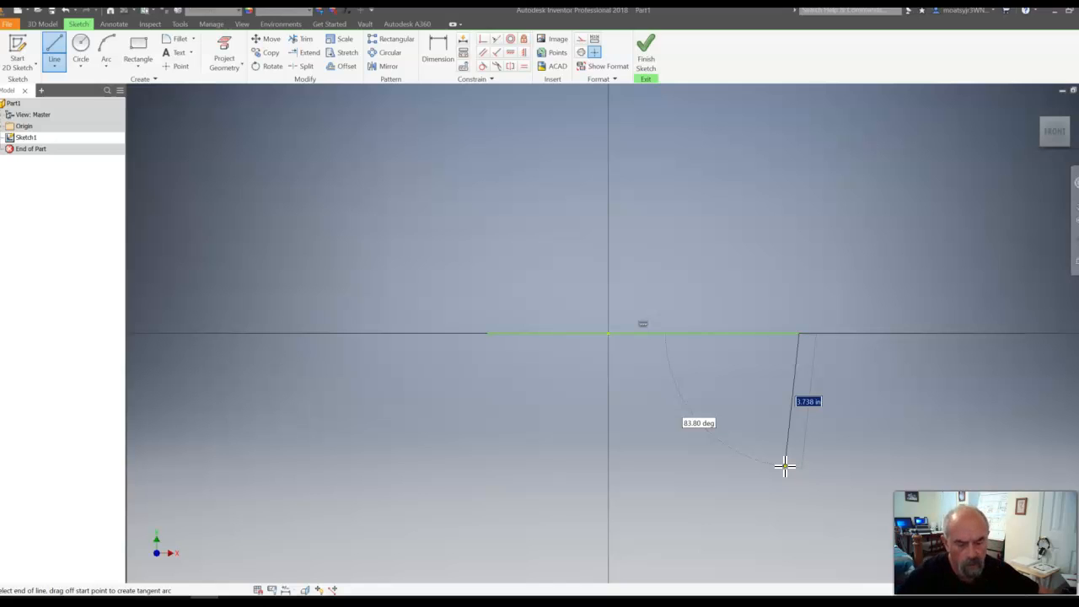
{"action": "key", "text": "Escape"}
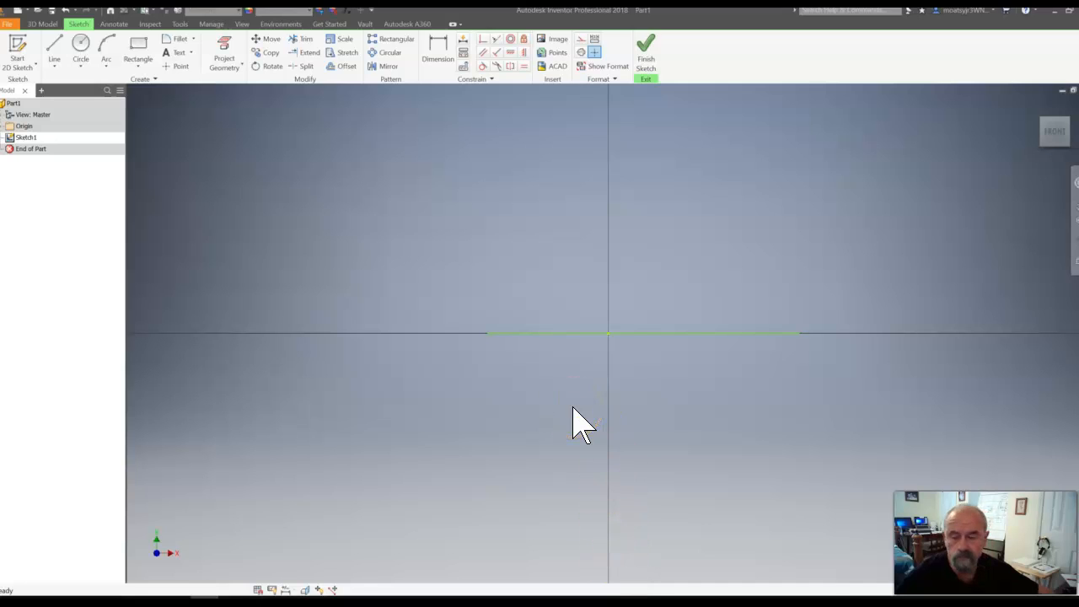
- Draw a two-point rectangle 0.25 in wide and 1 in high, starting on the vertical axis about 0.53 in above the line
{"action": "left_click", "coordinate": [143, 44]}
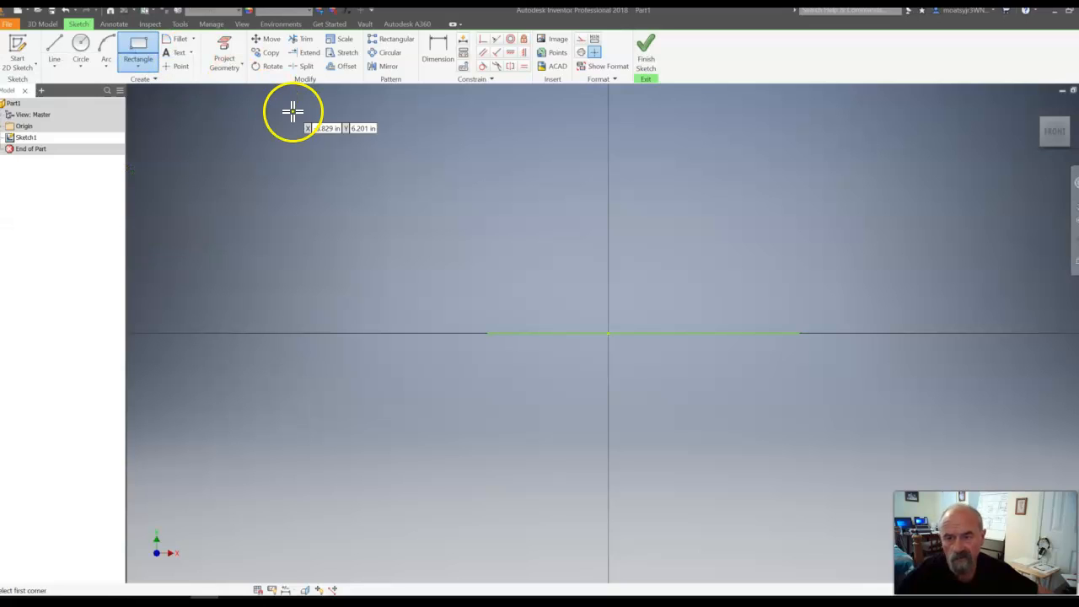
{"action": "left_click", "coordinate": [609, 314]}
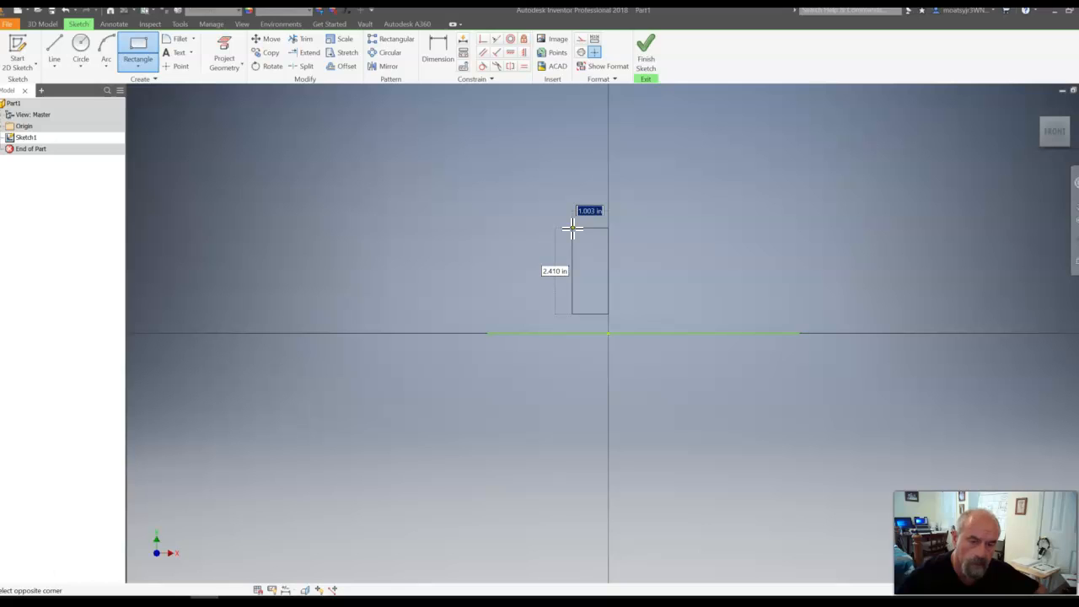
{"action": "type", "text": "1"}
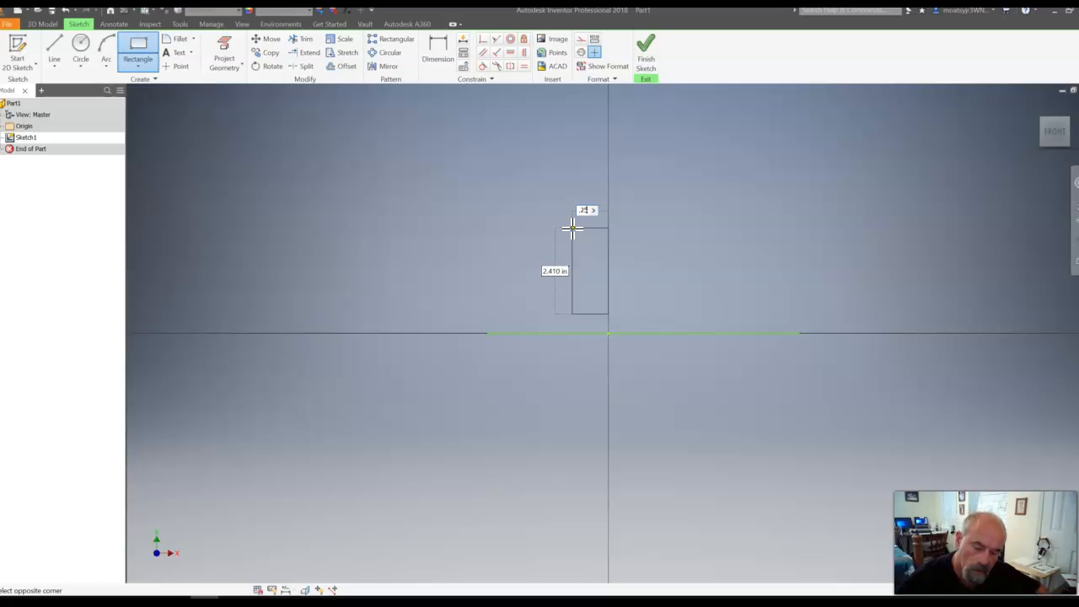
{"action": "key", "text": "Tab"}
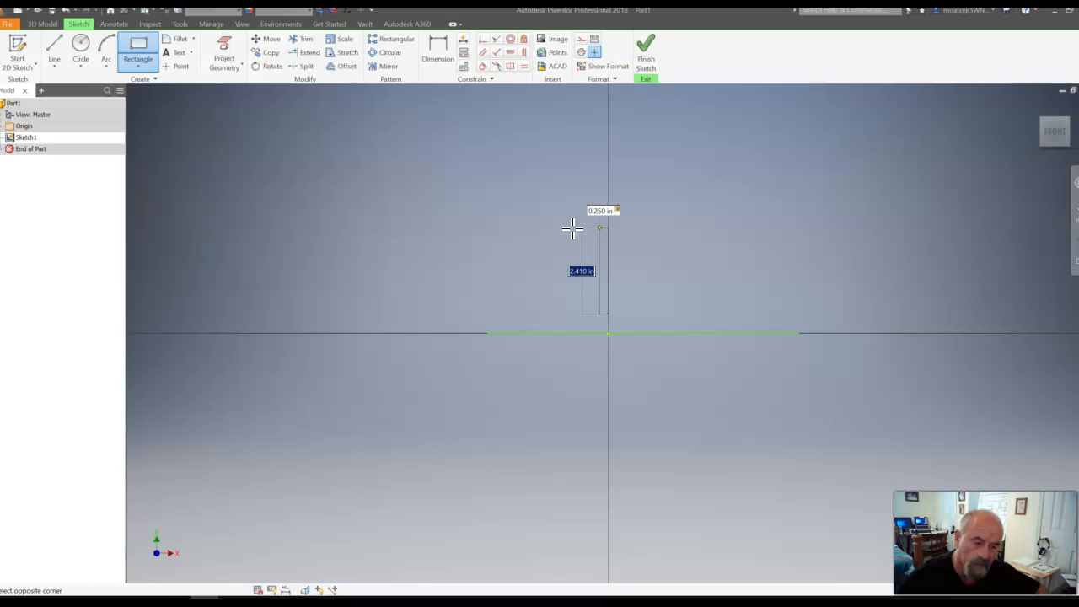
{"action": "type", "text": "4"}
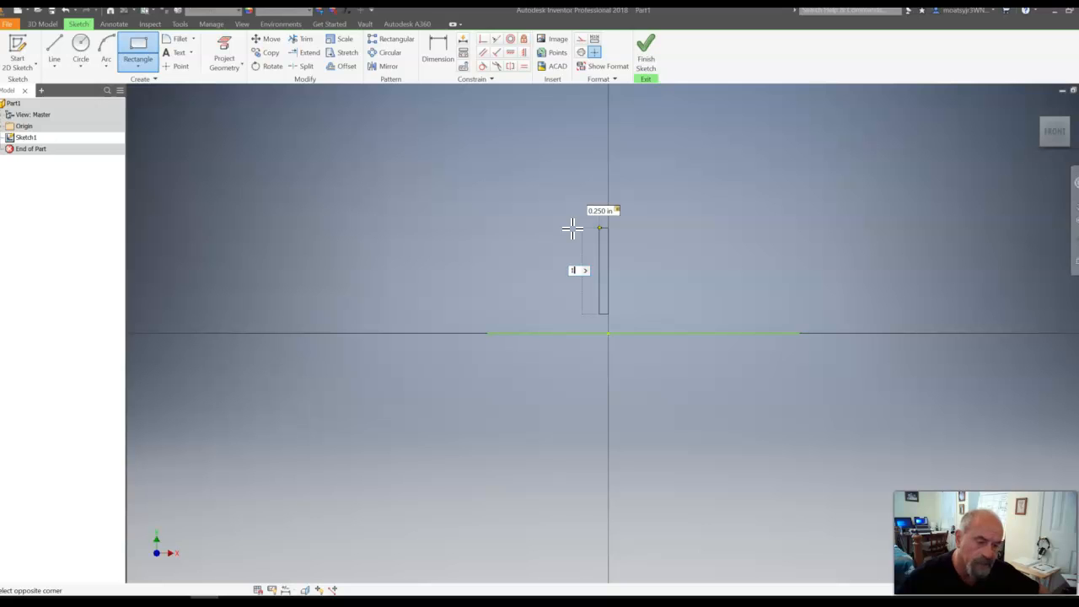
{"action": "key", "text": "Return"}
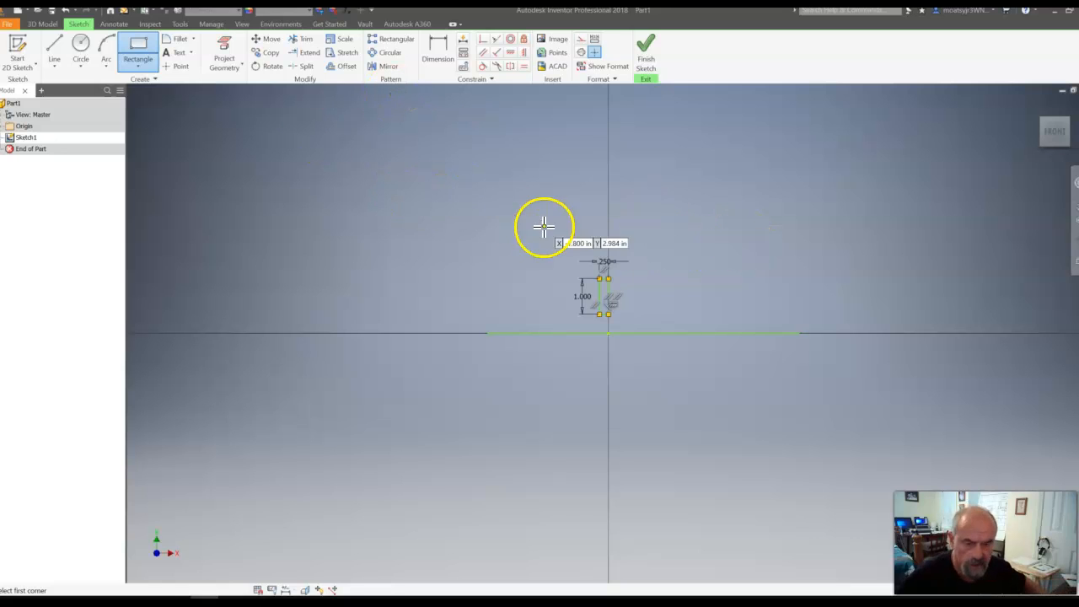
- Dimension the vertical distance between the rectangle's bottom edge and the horizontal line as .25/2 in
{"action": "scroll", "coordinate": [600, 289], "scroll_direction": "up", "scroll_amount": 2}
{"action": "scroll", "coordinate": [604, 288], "scroll_direction": "up", "scroll_amount": 4}
{"action": "scroll", "coordinate": [613, 295], "scroll_direction": "down", "scroll_amount": 2}
{"action": "mouse_move", "coordinate": [710, 371]}
{"action": "middle_mouse_down"}
{"action": "mouse_move", "coordinate": [708, 345]}
{"action": "mouse_move", "coordinate": [650, 327]}
{"action": "middle_mouse_up"}
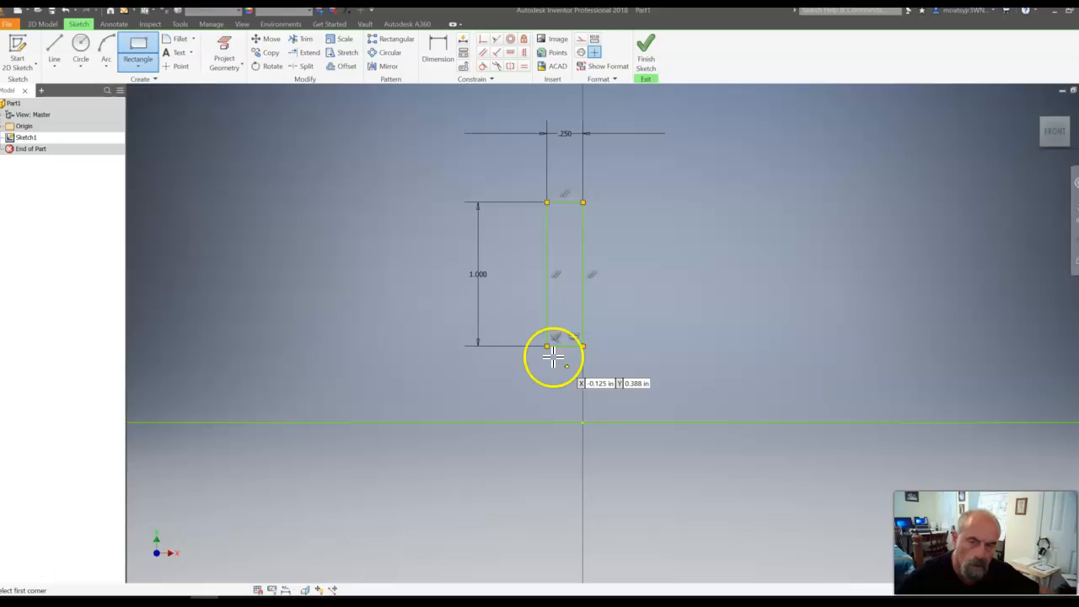
{"action": "left_click", "coordinate": [441, 59]}
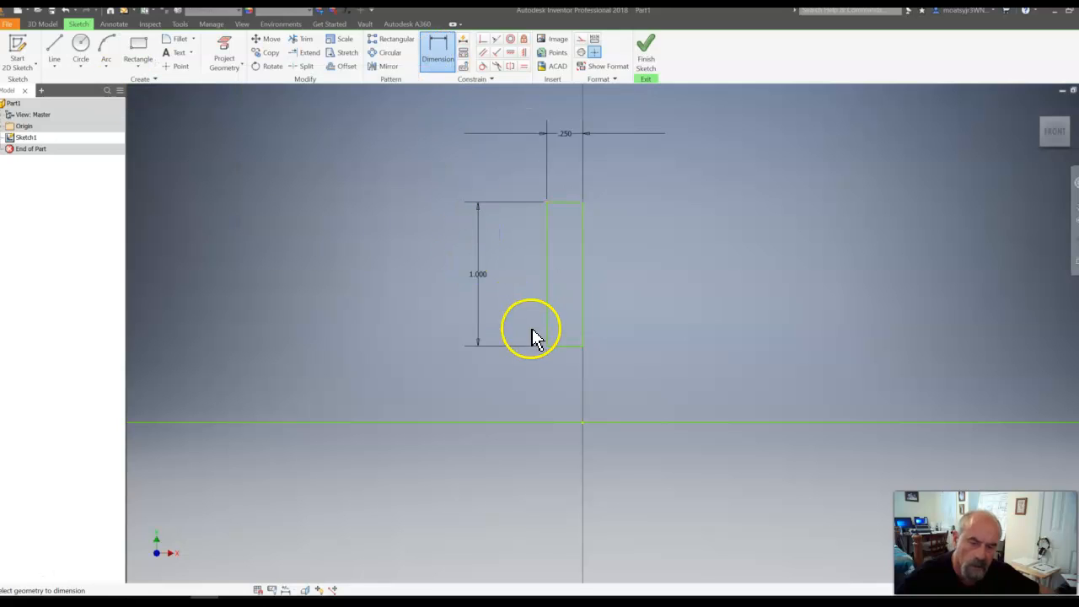
{"action": "left_click", "coordinate": [567, 348]}
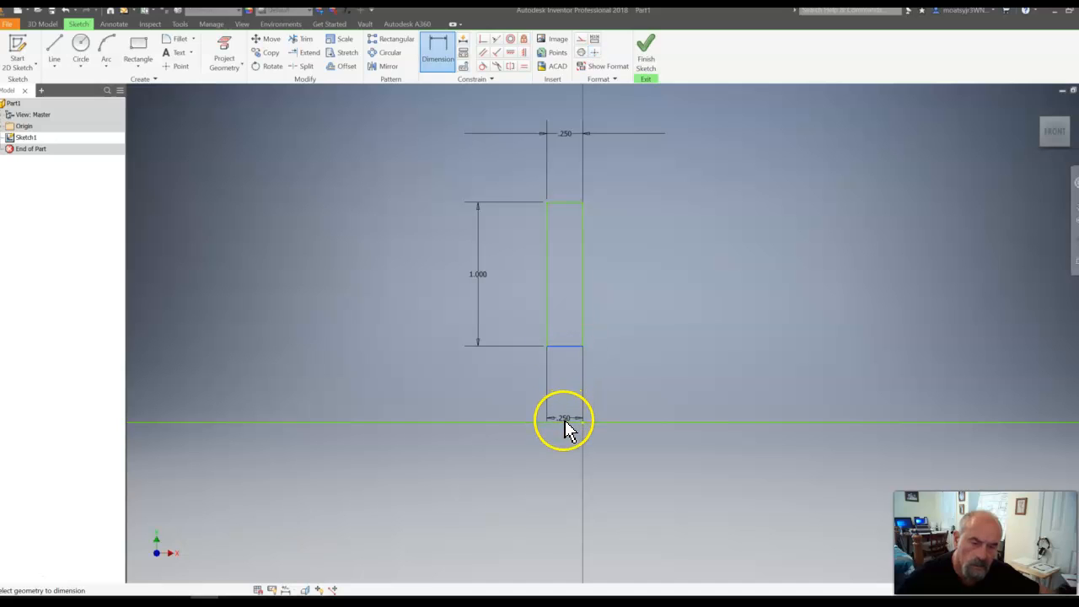
{"action": "left_click", "coordinate": [563, 422]}
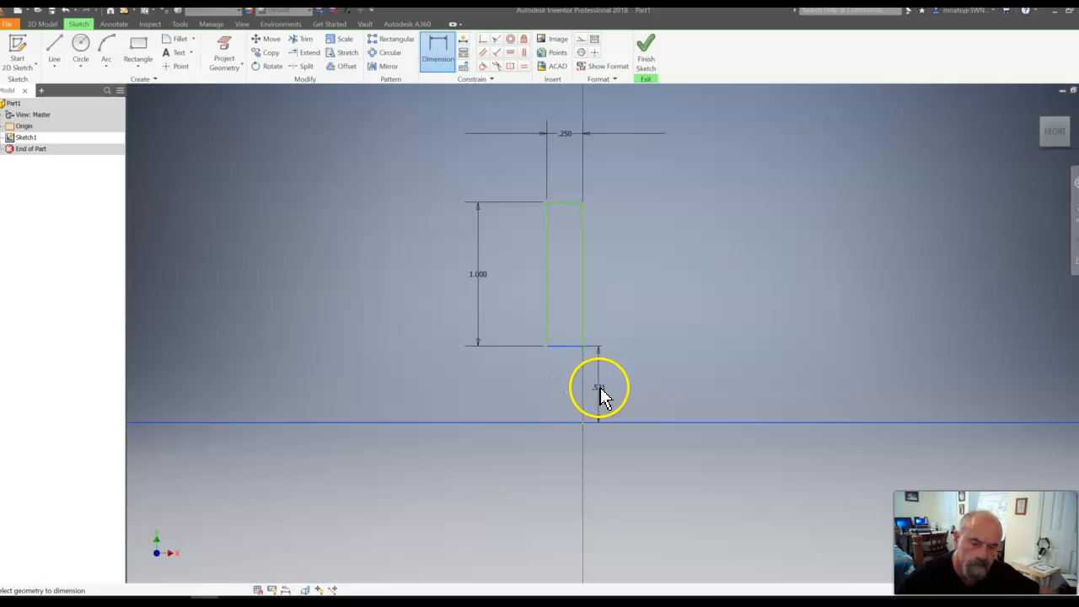
{"action": "left_click", "coordinate": [609, 390]}
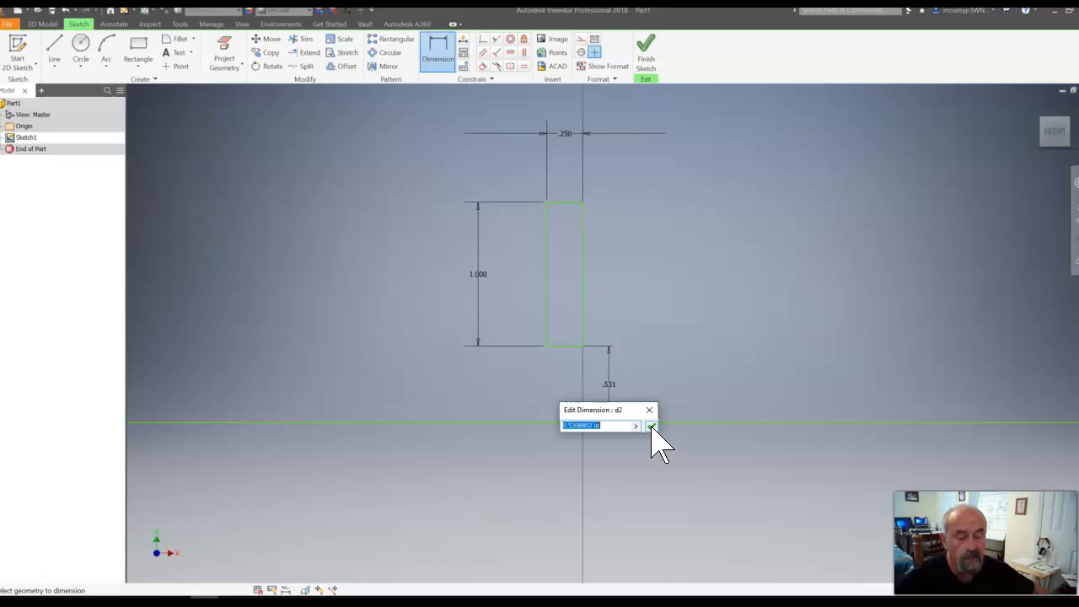
{"action": "key", "text": "BackSpace"}
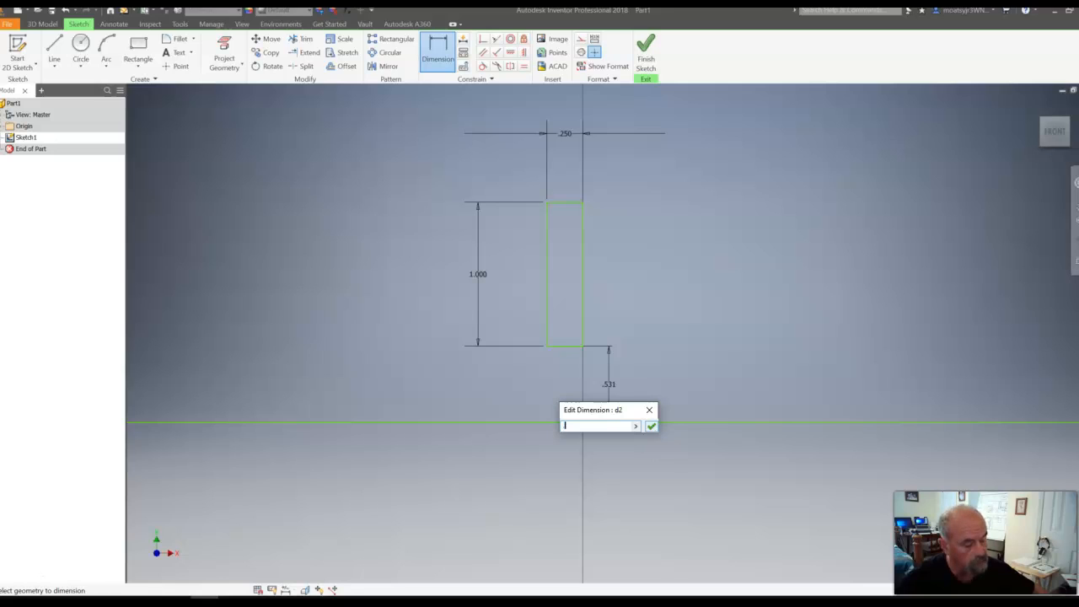
{"action": "type", "text": ".25/2"}
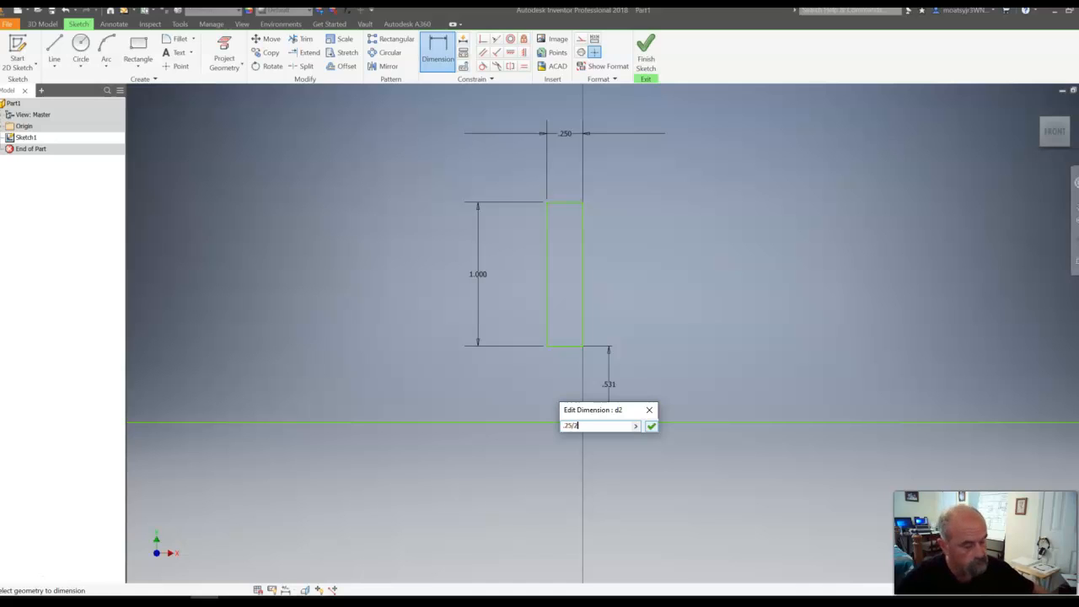
{"action": "left_click", "coordinate": [651, 425]}
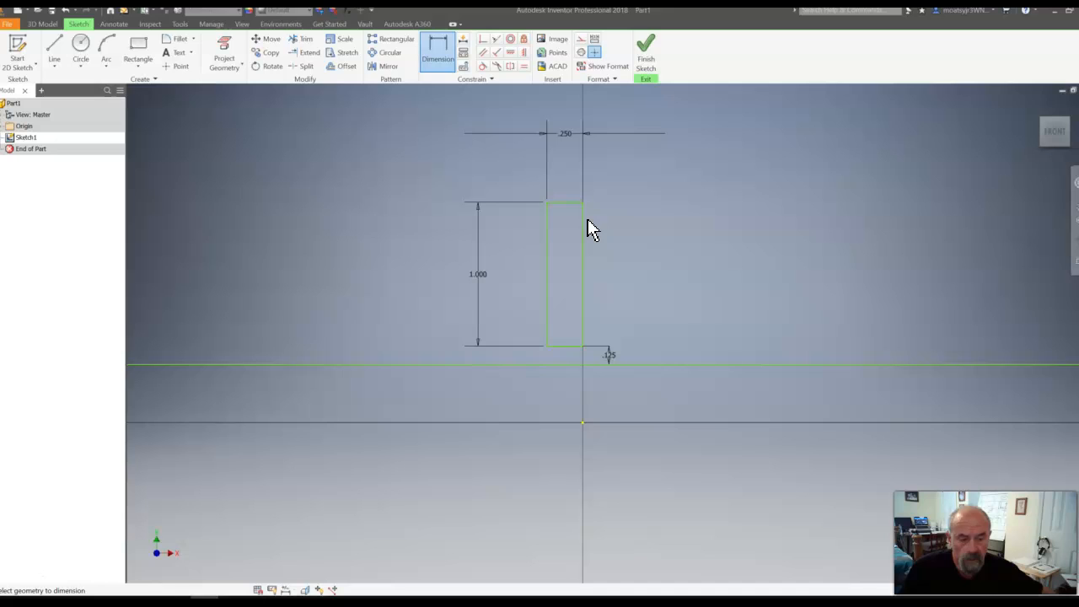
- Draw a center-point circle on the midpoint of the rectangle's top edge, about 0.25 in in diameter, reaching its top-left corner
{"action": "left_click", "coordinate": [81, 66]}
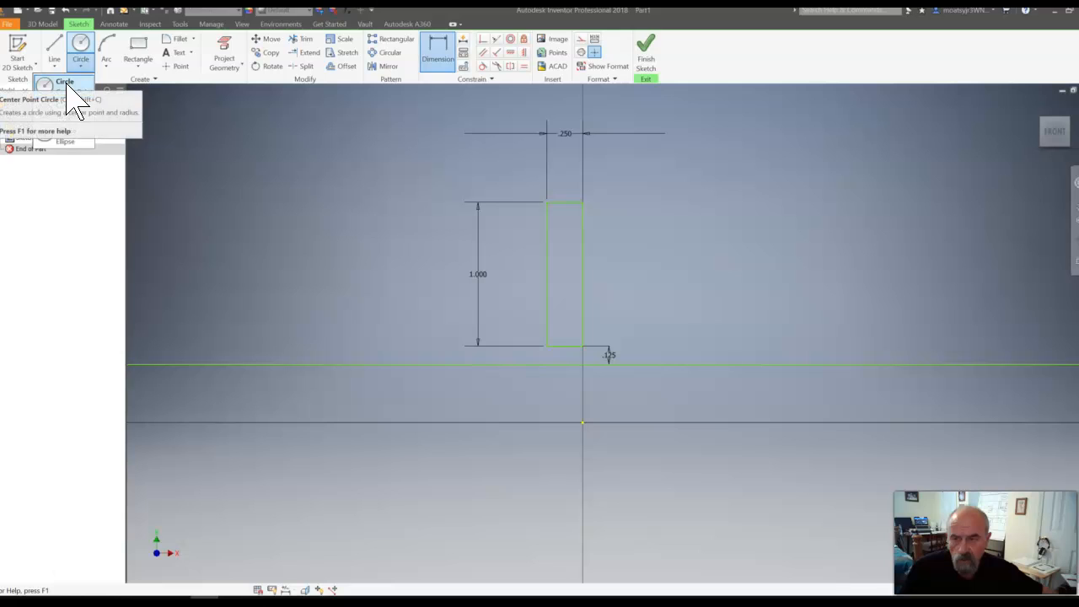
{"action": "left_click", "coordinate": [67, 83]}
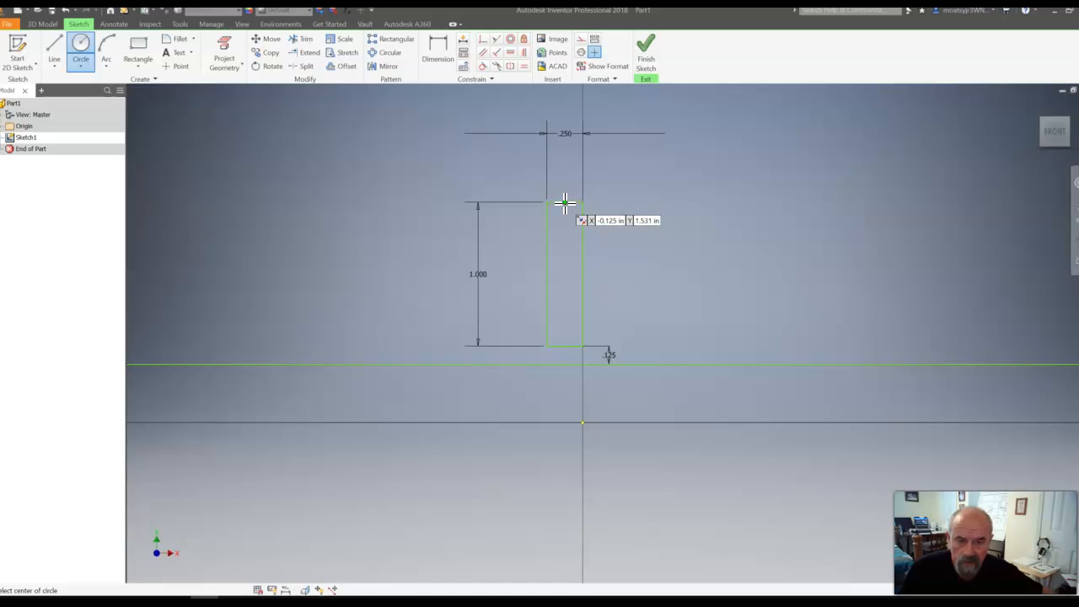
{"action": "left_click", "coordinate": [565, 202]}
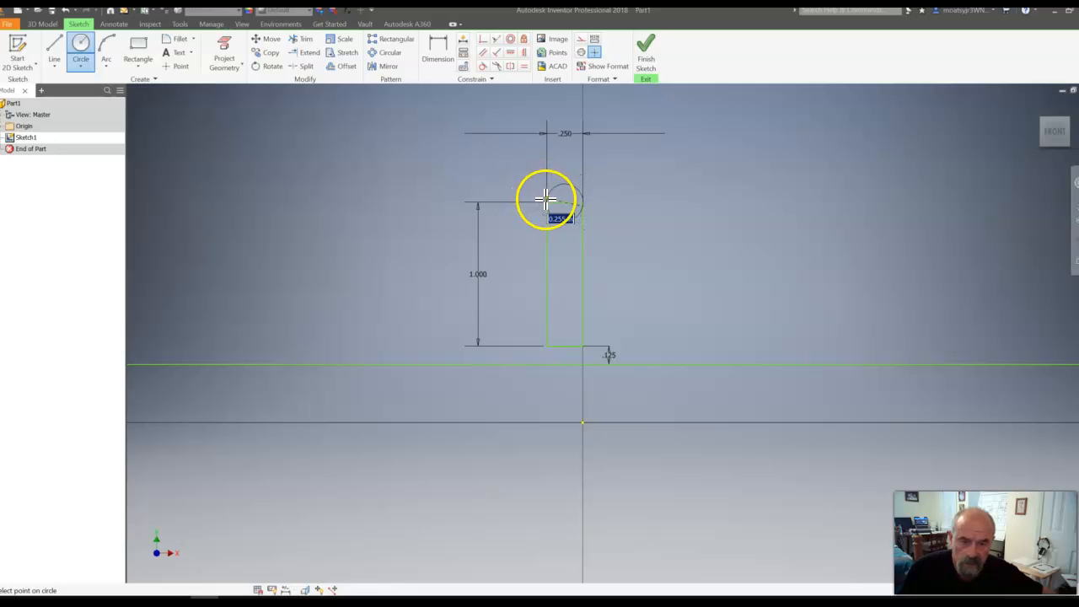
{"action": "left_click", "coordinate": [546, 201]}
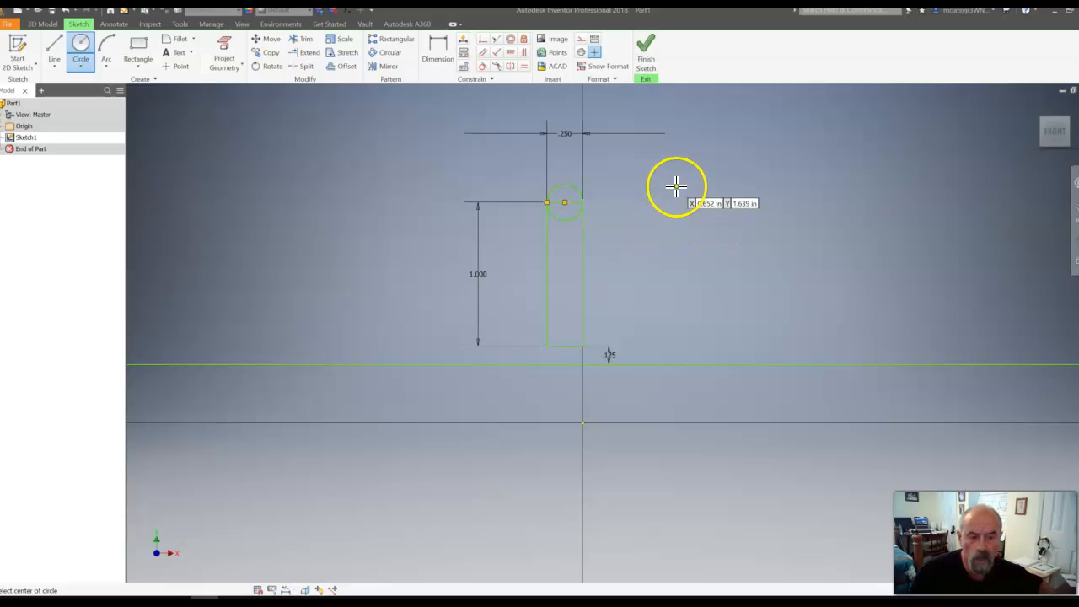
- Trim away the circle's lower half inside the rectangle and try to trim the rectangle's top edge
{"action": "scroll", "coordinate": [621, 188], "scroll_direction": "up", "scroll_amount": 5}
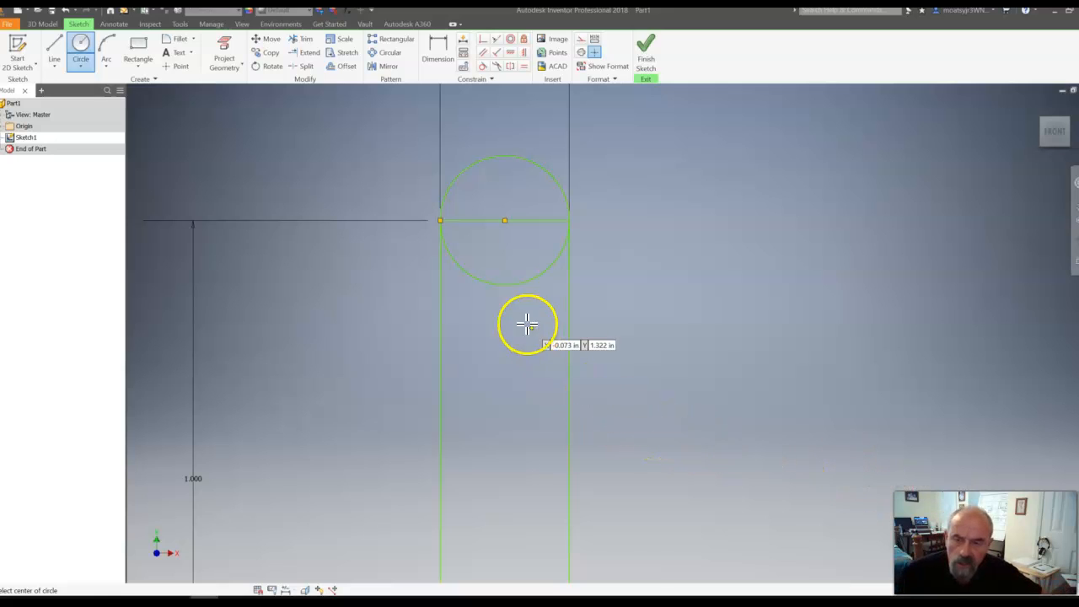
{"action": "left_click", "coordinate": [301, 43]}
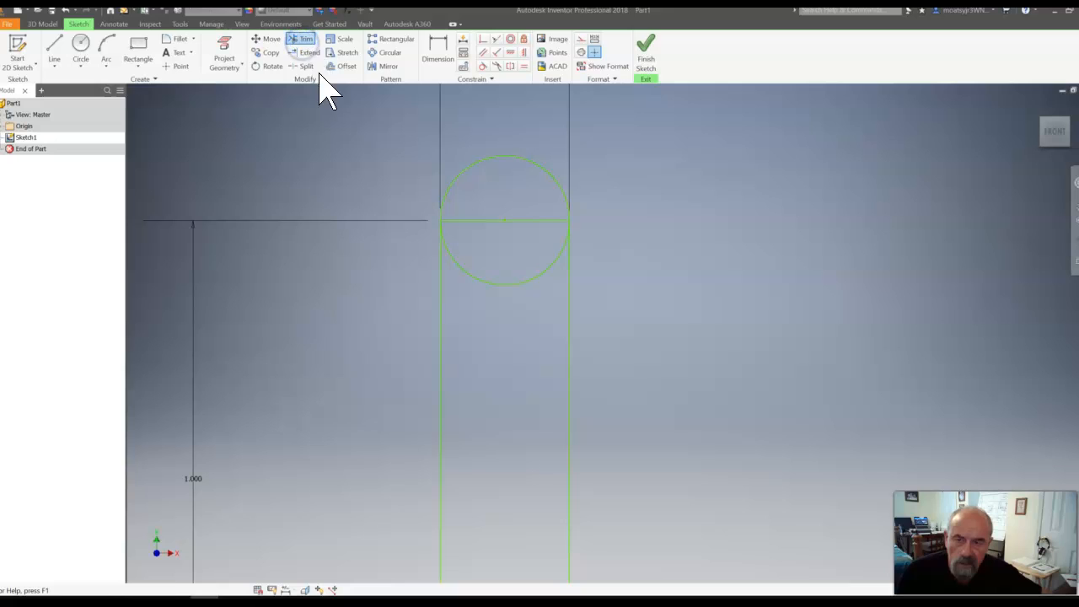
{"action": "left_click", "coordinate": [515, 286]}
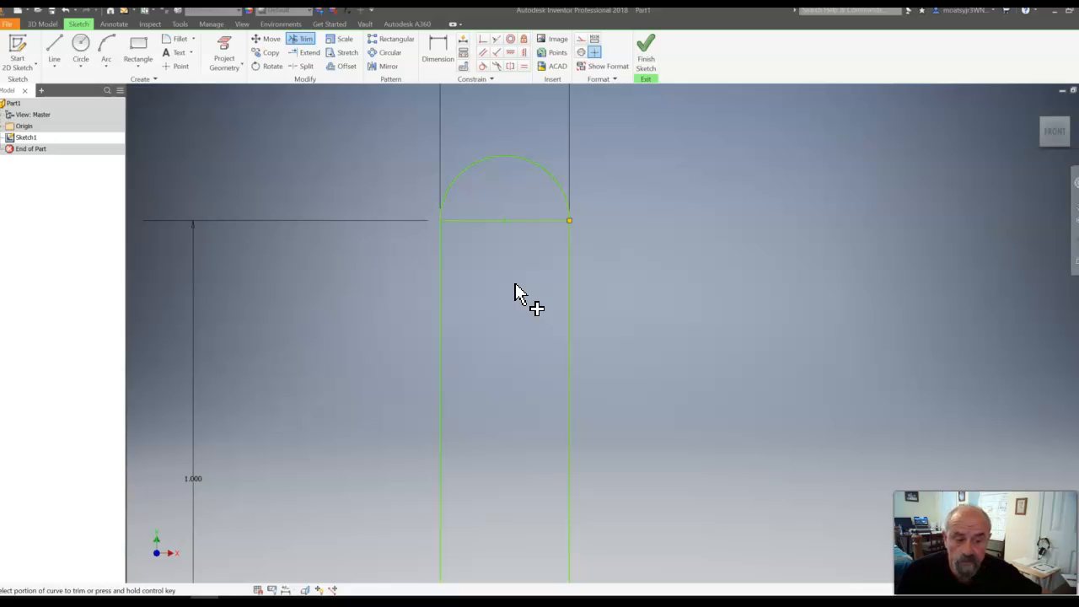
{"action": "left_click", "coordinate": [518, 222]}
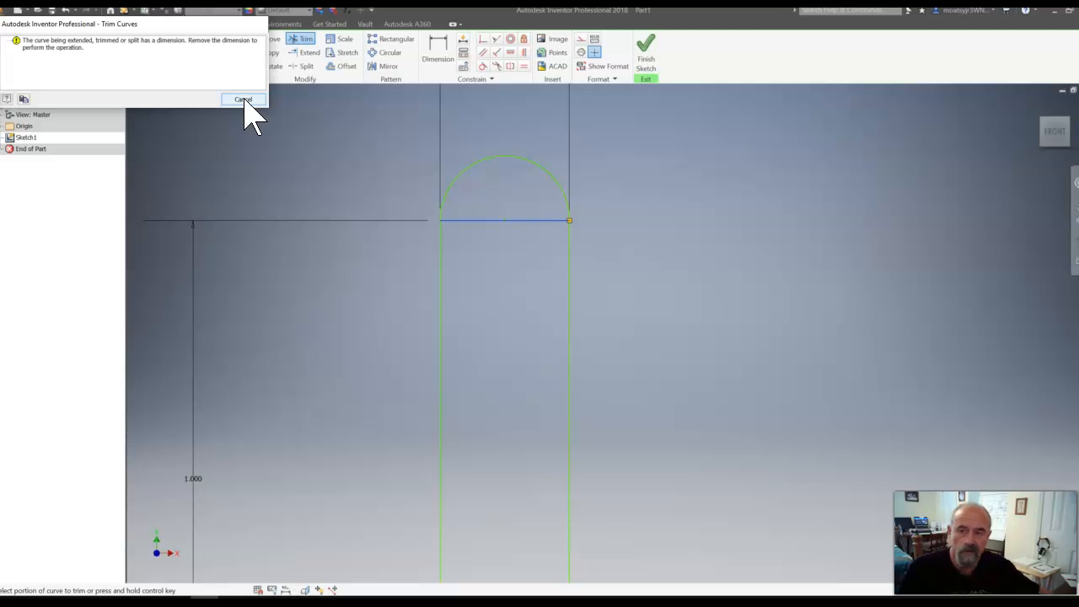
{"action": "left_click", "coordinate": [243, 100]}
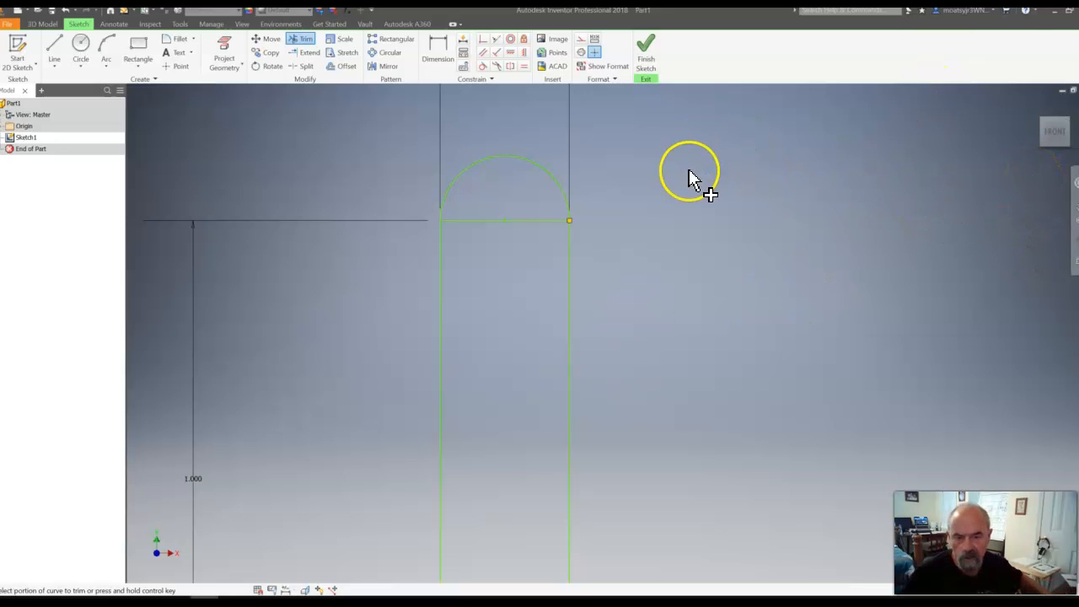
- Delete the rectangle's width and height dimensions
{"action": "mouse_move", "coordinate": [657, 202]}
{"action": "middle_mouse_down"}
{"action": "mouse_move", "coordinate": [638, 217]}
{"action": "mouse_move", "coordinate": [697, 304]}
{"action": "mouse_move", "coordinate": [733, 335]}
{"action": "middle_mouse_up"}
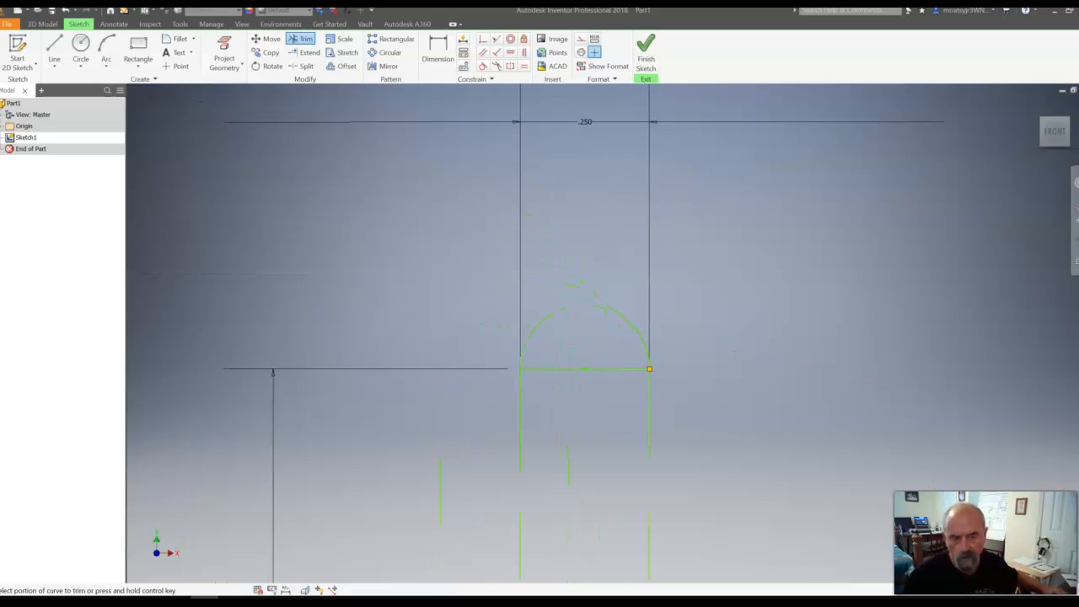
{"action": "scroll", "coordinate": [734, 125], "scroll_direction": "down", "scroll_amount": 4}
{"action": "scroll", "coordinate": [732, 133], "scroll_direction": "up", "scroll_amount": 5}
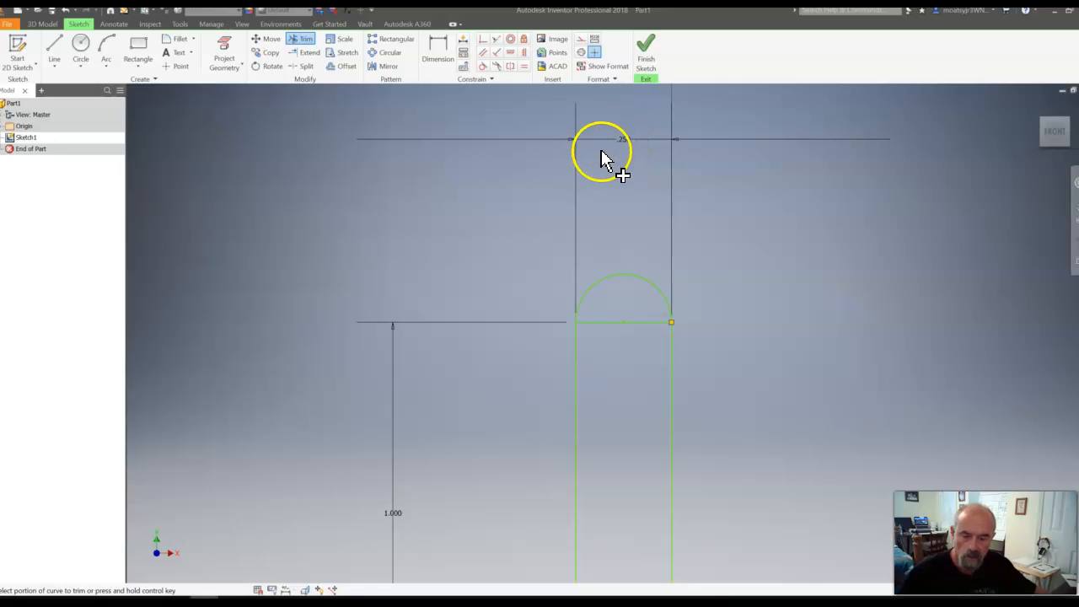
{"action": "key", "text": "Escape"}
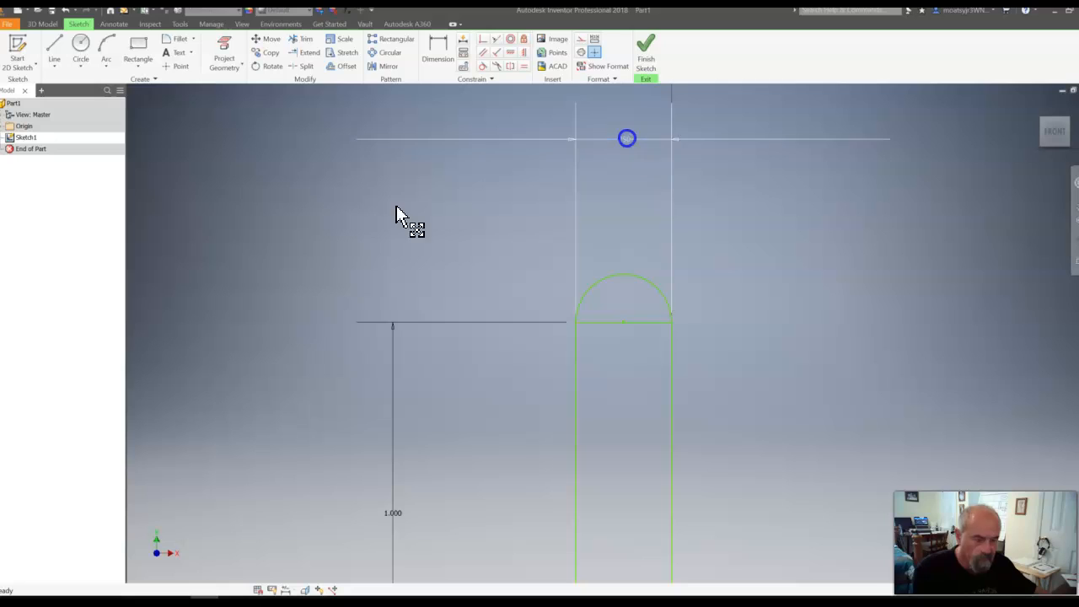
{"action": "left_click", "coordinate": [632, 141]}
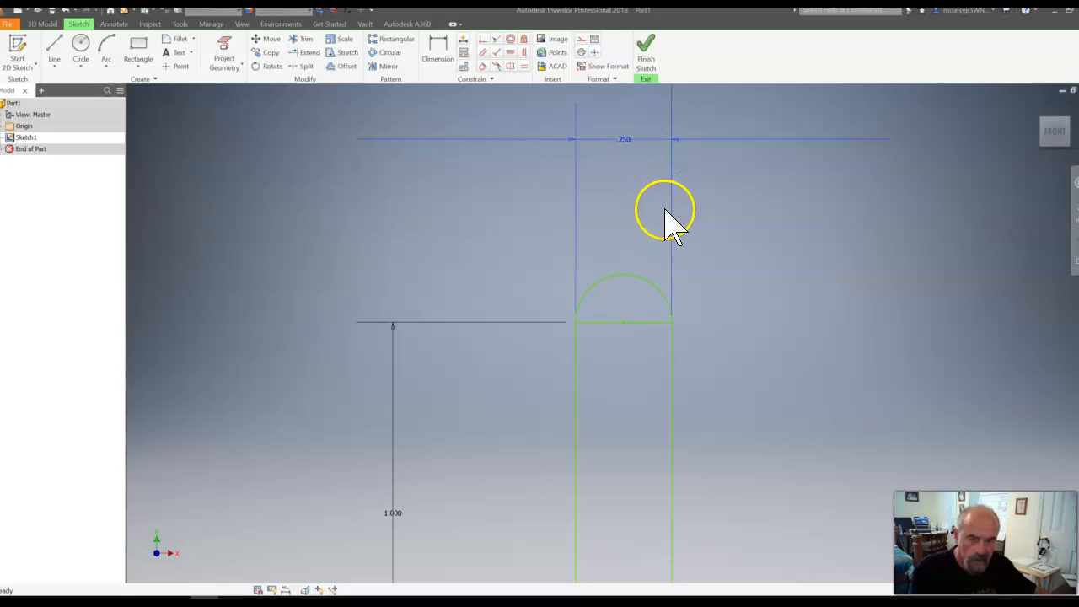
{"action": "key", "text": "Delete"}
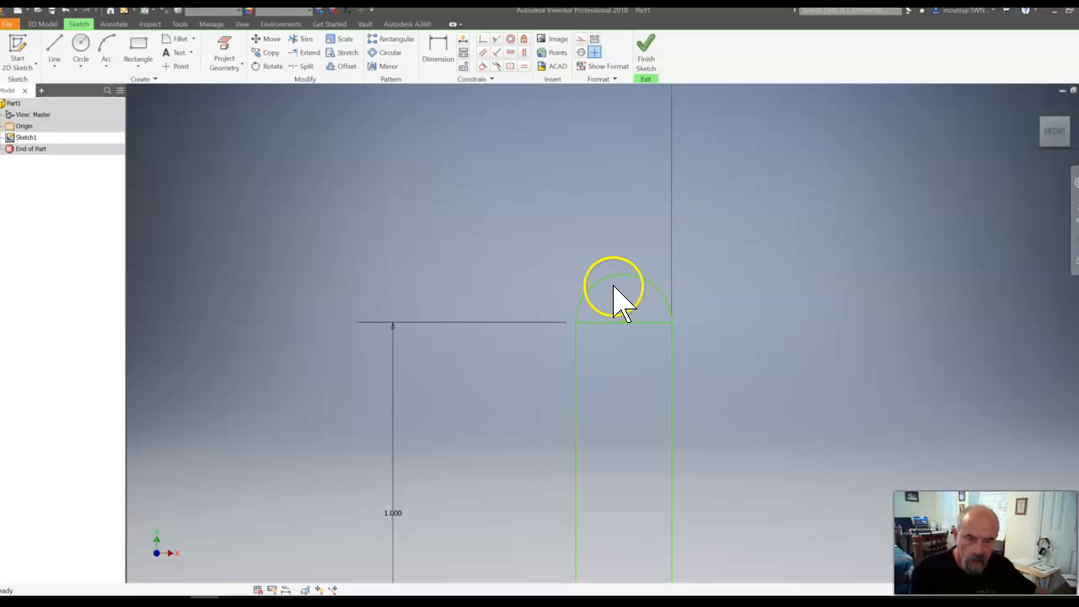
{"action": "left_click", "coordinate": [393, 512]}
{"action": "right_click", "coordinate": [393, 512]}
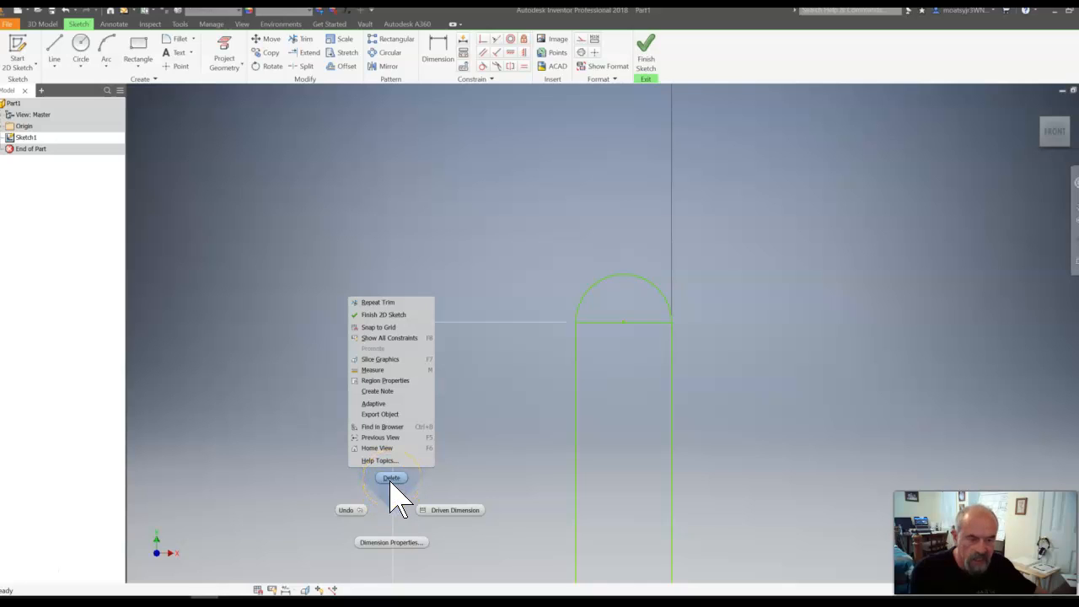
{"action": "left_click", "coordinate": [392, 479]}
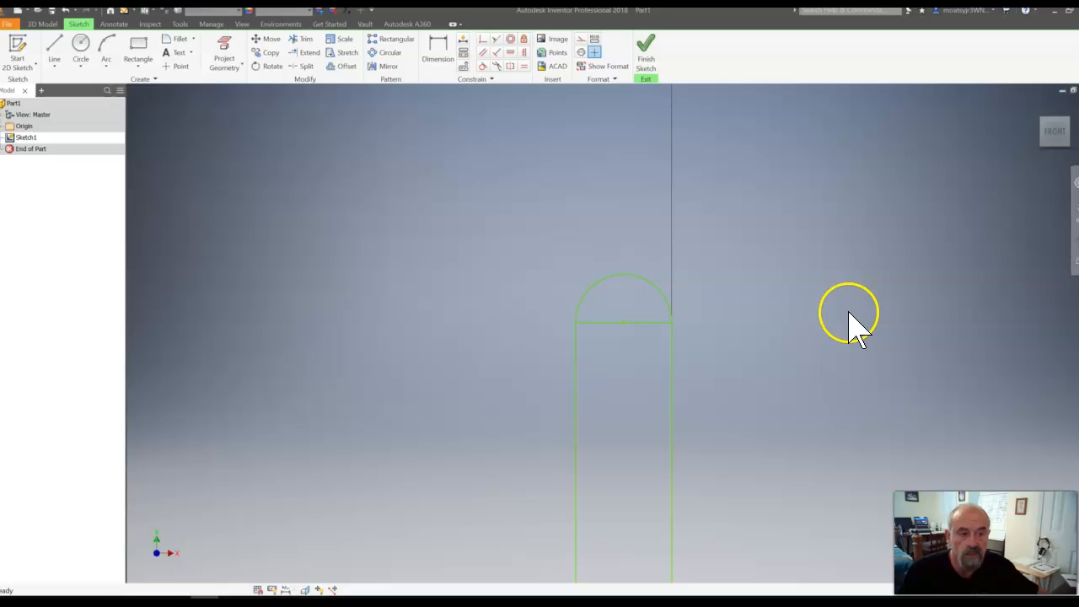
- Trim the rectangle's top edge below the arc to leave one round-topped outline
{"action": "mouse_move", "coordinate": [1052, 161]}
{"action": "left_click", "coordinate": [1051, 133]}
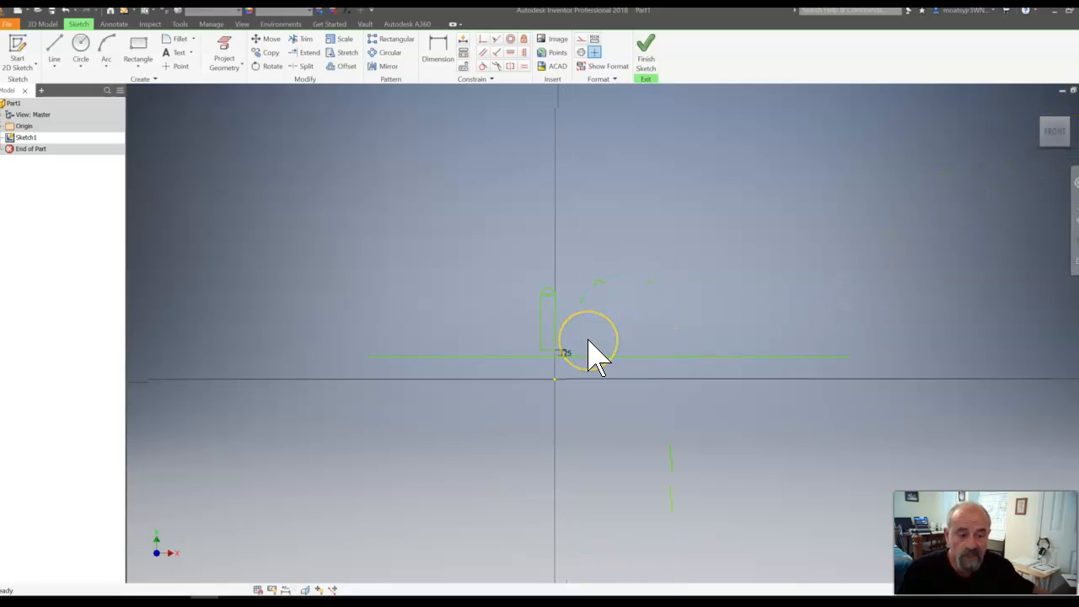
{"action": "left_click", "coordinate": [443, 203]}
{"action": "scroll", "coordinate": [499, 313], "scroll_direction": "up", "scroll_amount": 2}
{"action": "scroll", "coordinate": [569, 337], "scroll_direction": "up", "scroll_amount": 2}
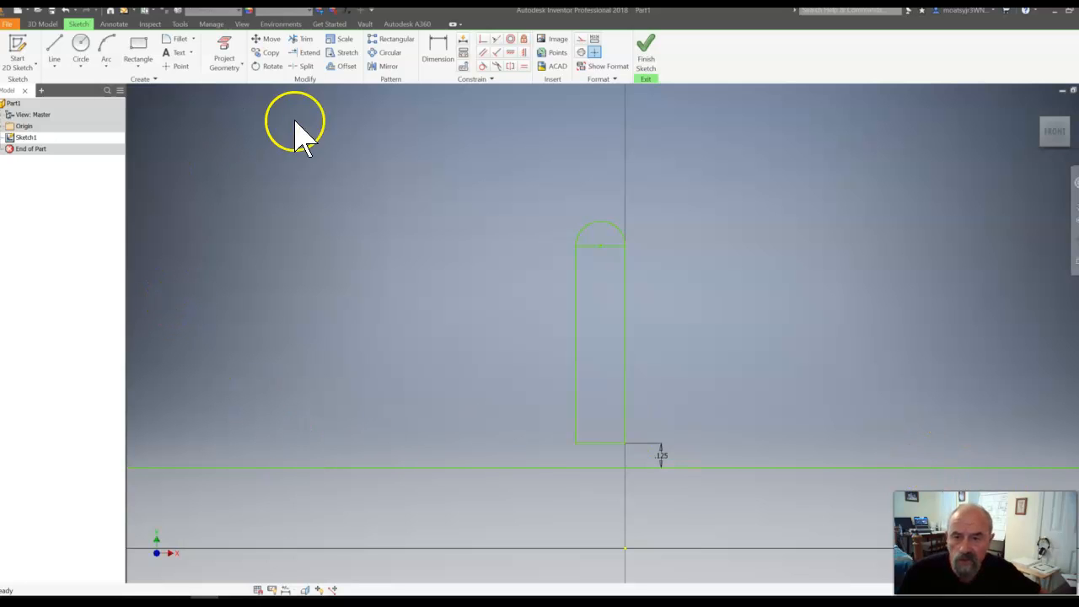
{"action": "left_click", "coordinate": [301, 42]}
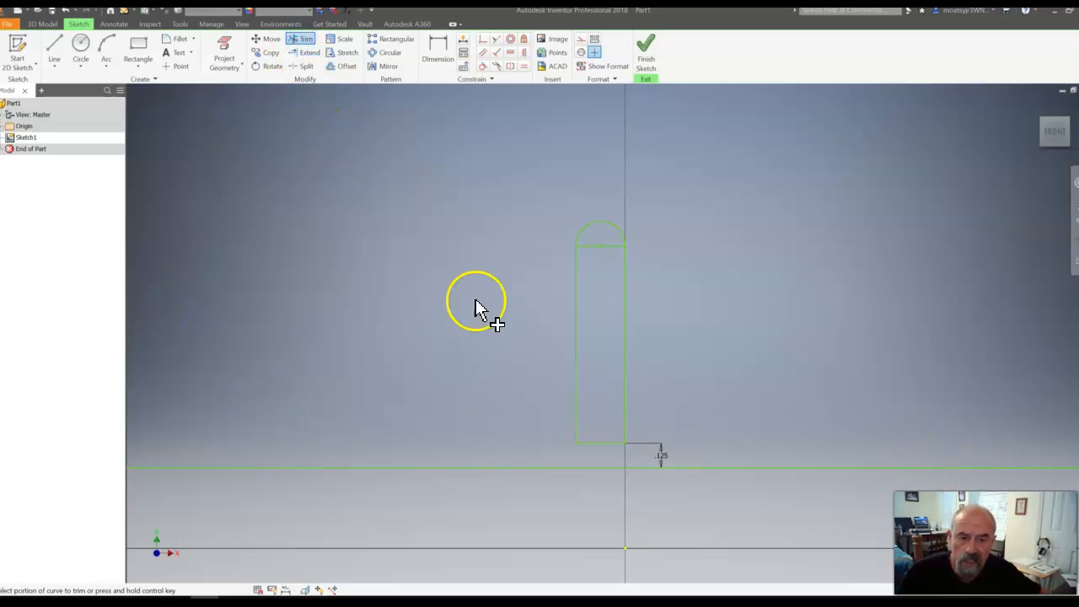
{"action": "left_click", "coordinate": [612, 246]}
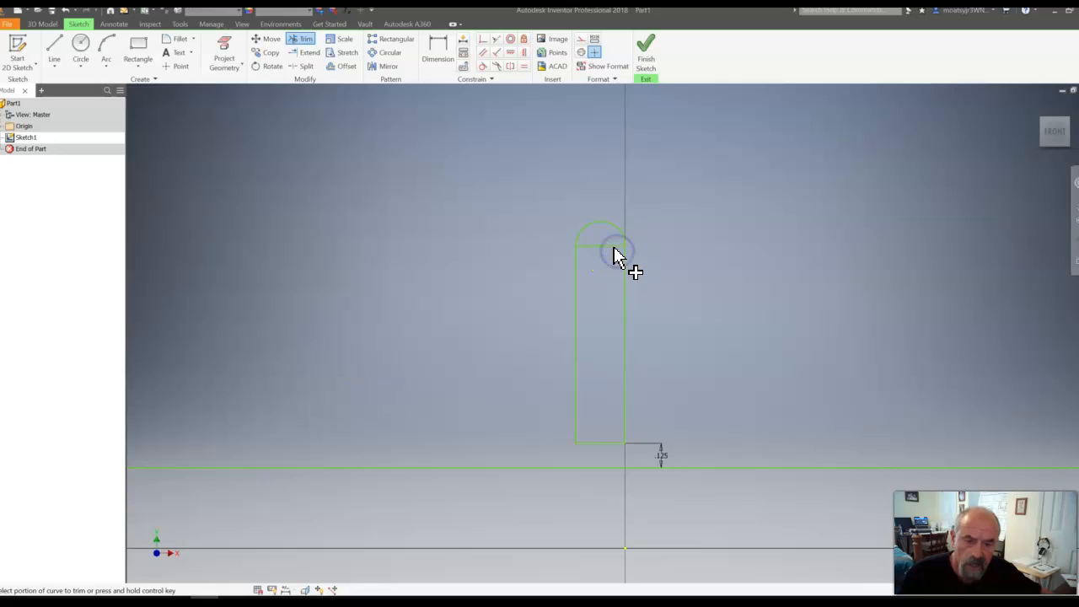
{"action": "left_click", "coordinate": [613, 246]}
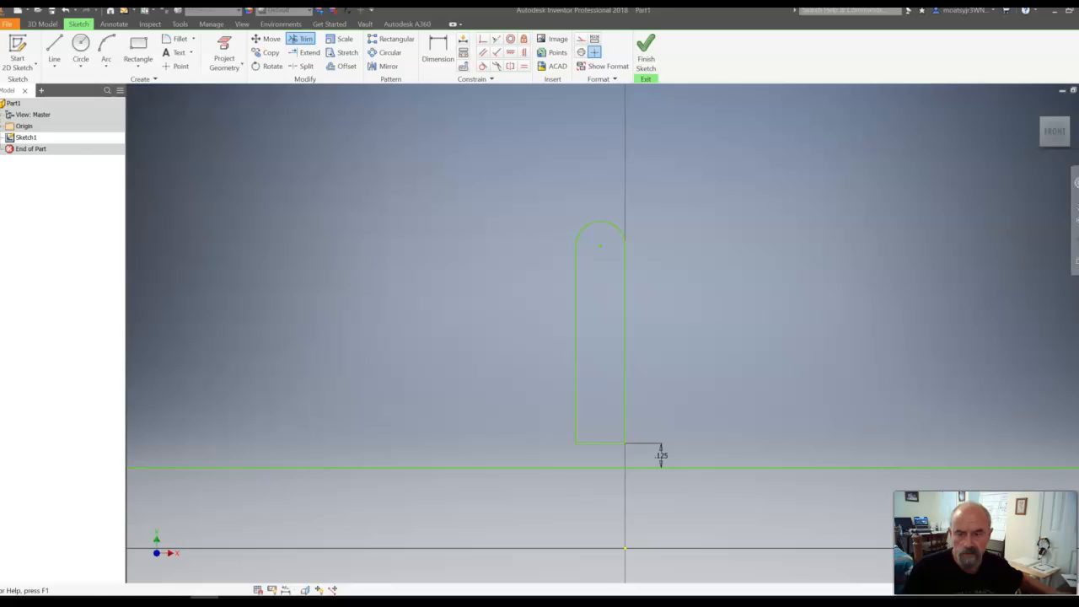
- Draw a two-point rectangle about 0.125 in wide and 0.58 in high inside the round-topped outline, from its vertical centerline to its left edge
{"action": "scroll", "coordinate": [578, 289], "scroll_direction": "down", "scroll_amount": 3}
{"action": "scroll", "coordinate": [602, 285], "scroll_direction": "down", "scroll_amount": 2}
{"action": "scroll", "coordinate": [618, 312], "scroll_direction": "up", "scroll_amount": 4}
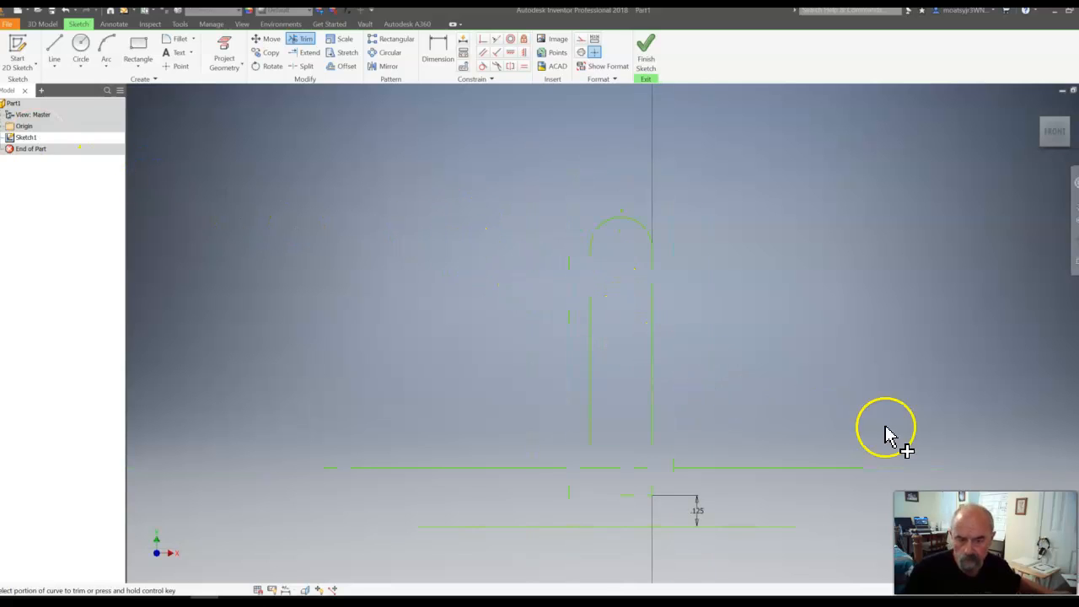
{"action": "scroll", "coordinate": [833, 434], "scroll_direction": "down", "scroll_amount": 2}
{"action": "scroll", "coordinate": [814, 413], "scroll_direction": "up", "scroll_amount": 2}
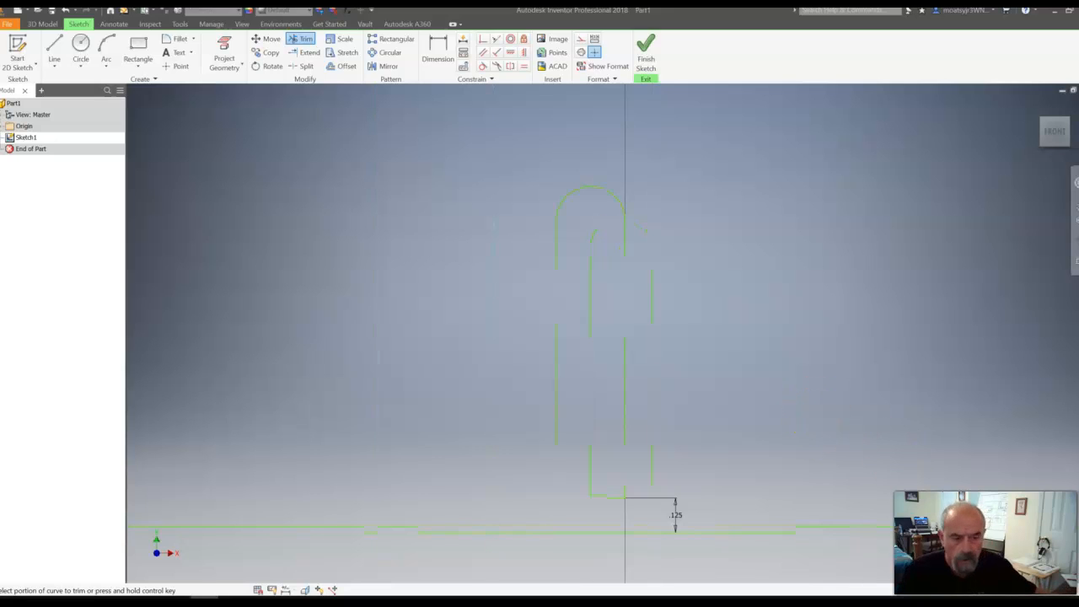
{"action": "left_click", "coordinate": [139, 67]}
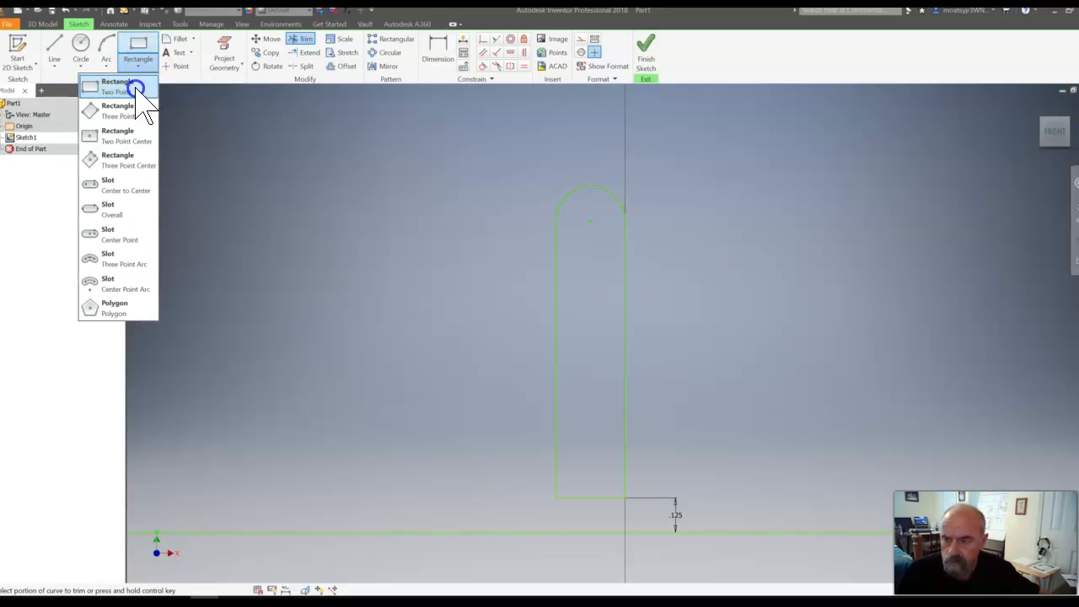
{"action": "left_click", "coordinate": [138, 88]}
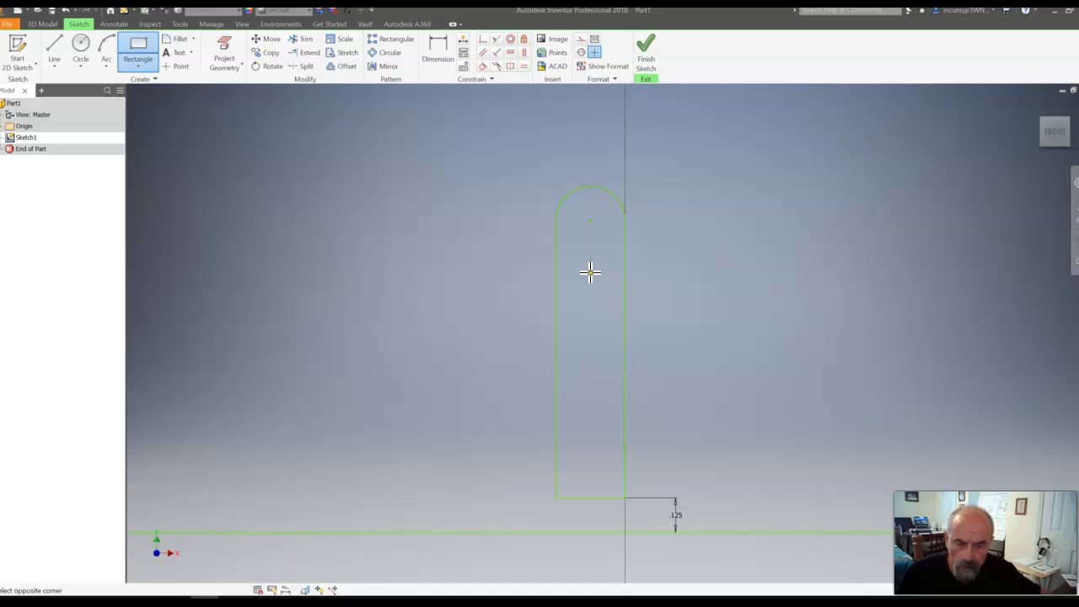
{"action": "left_click", "coordinate": [590, 272]}
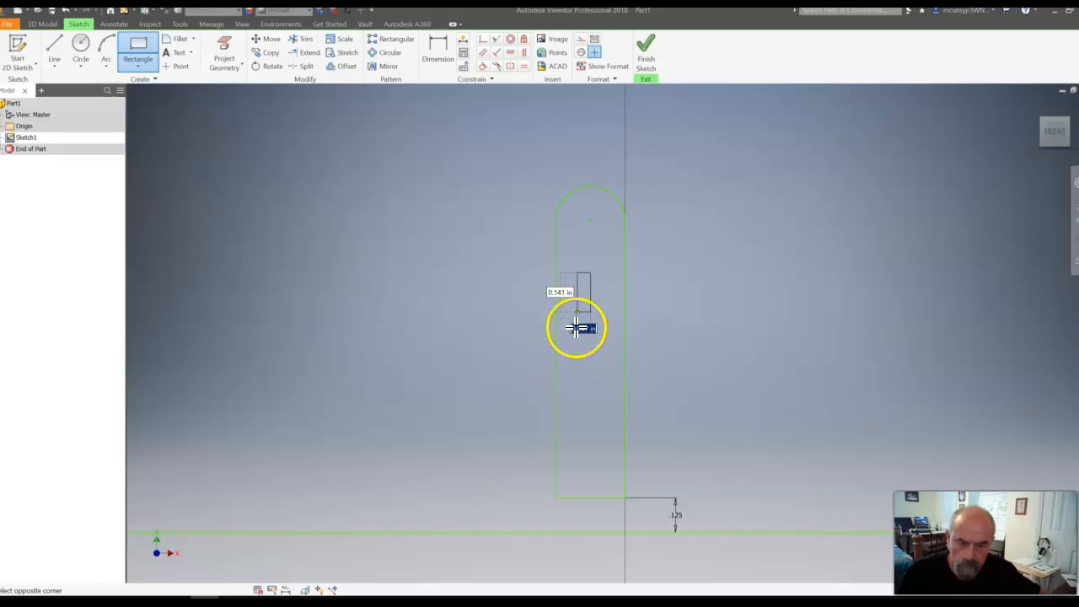
{"action": "left_click", "coordinate": [557, 433]}
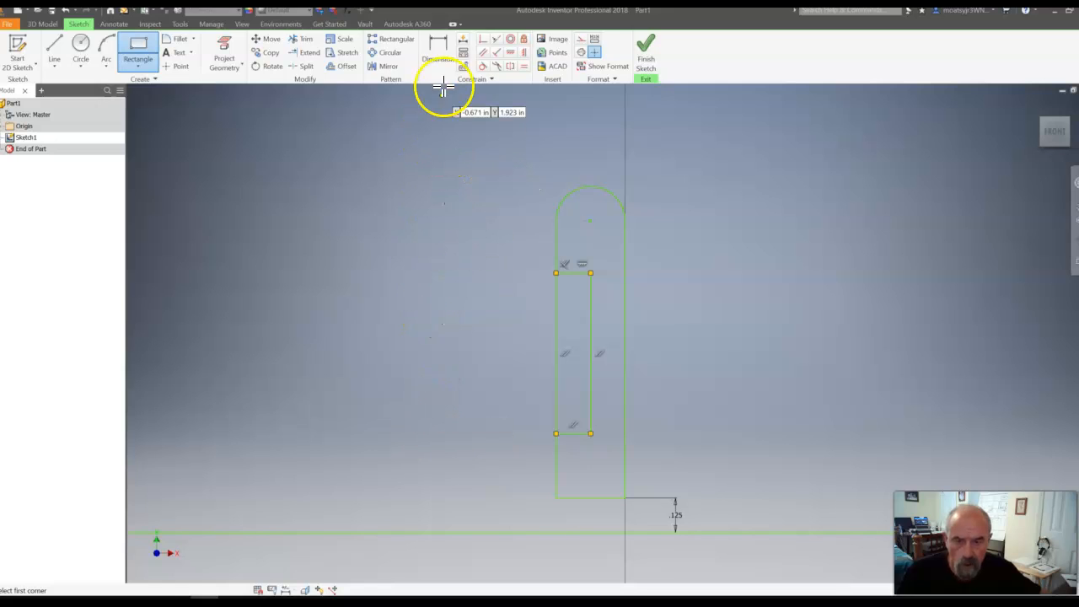
- Dimension the inner rectangle's top edge 0.1 in below the arc's center point
{"action": "left_click", "coordinate": [438, 52]}
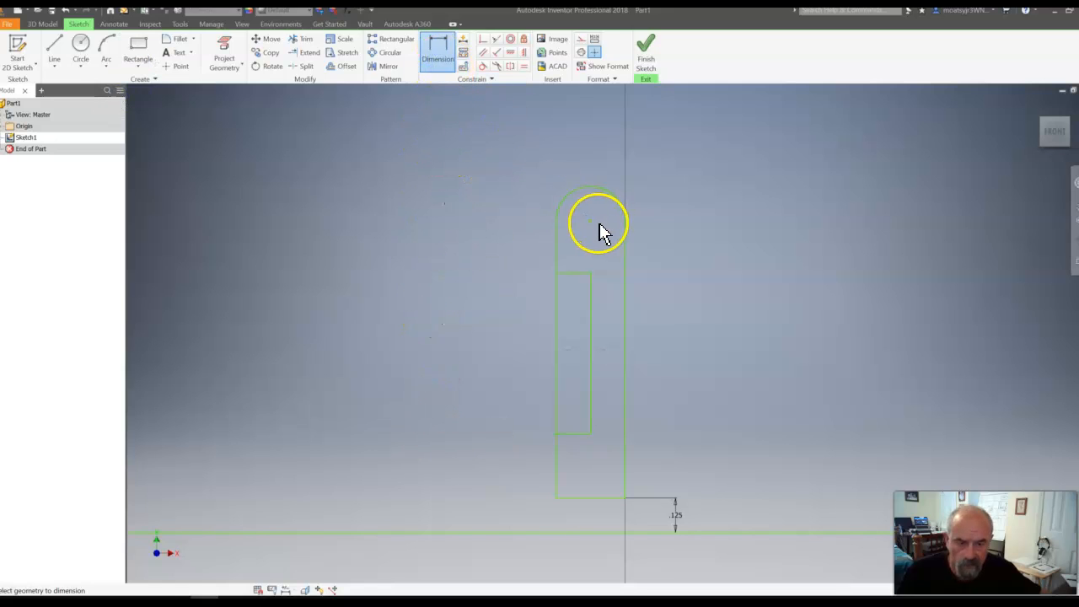
{"action": "left_click", "coordinate": [592, 228]}
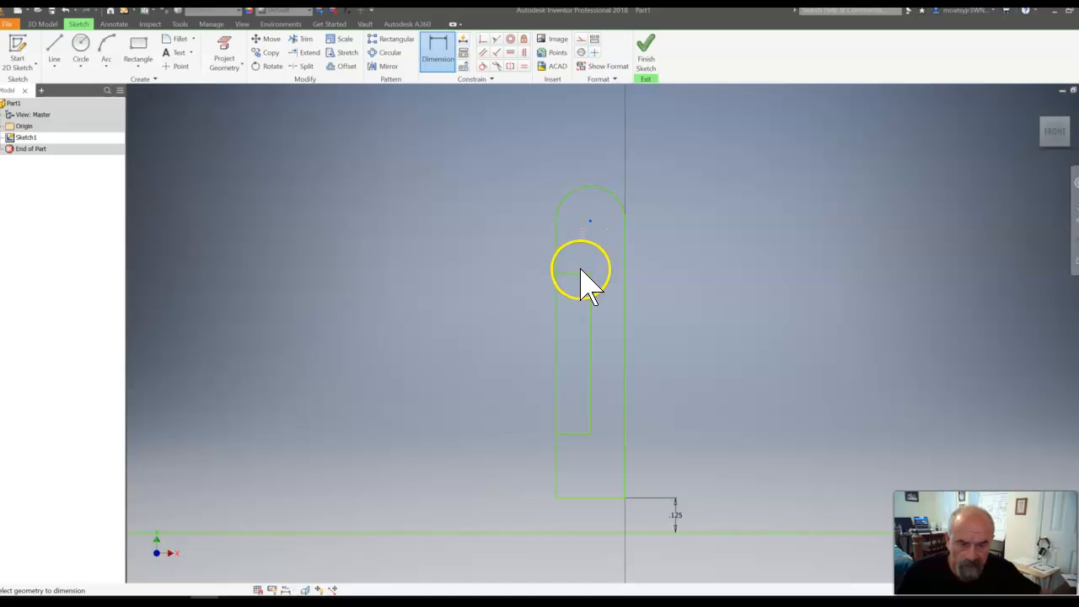
{"action": "left_click", "coordinate": [587, 271]}
{"action": "left_click", "coordinate": [583, 253]}
{"action": "key", "text": "BackSpace"}
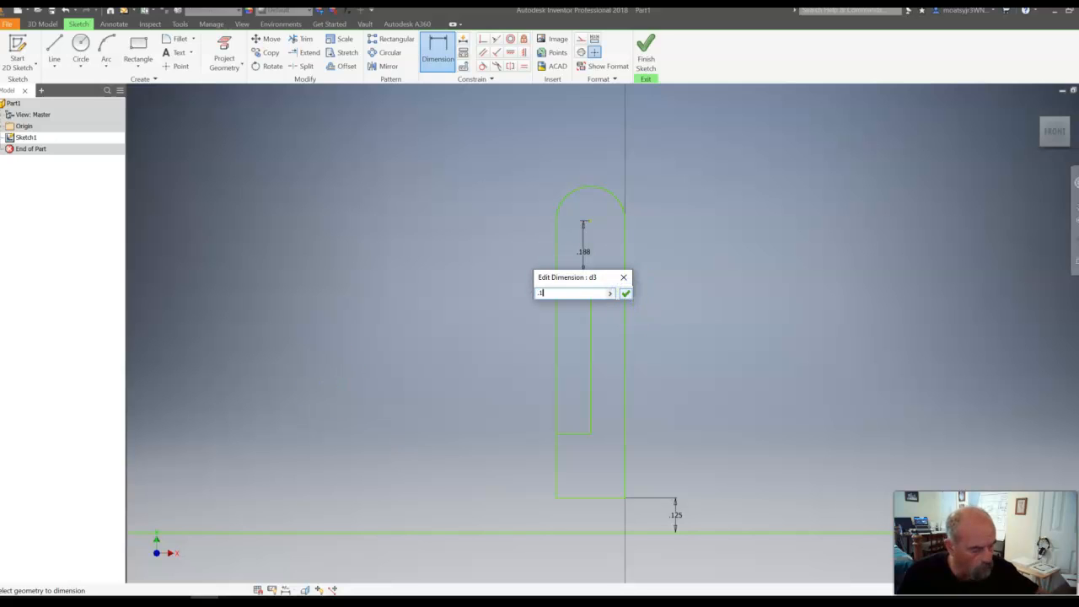
{"action": "left_click", "coordinate": [624, 293]}
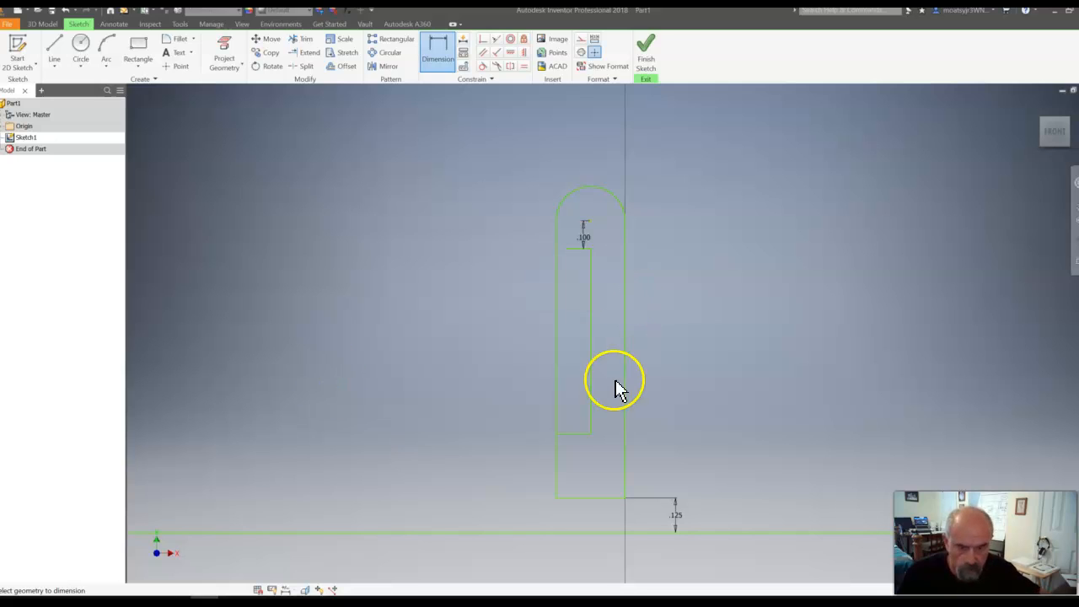
- Dimension the inner rectangle's bottom edge 0.1 in above the outline's bottom edge
{"action": "left_click", "coordinate": [581, 439]}
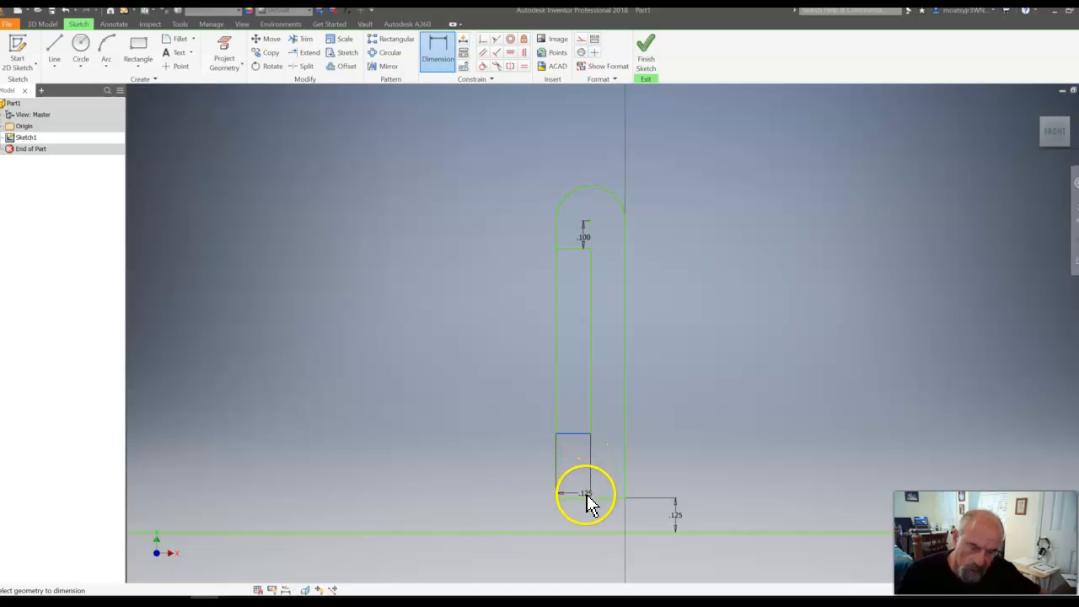
{"action": "left_click", "coordinate": [578, 503]}
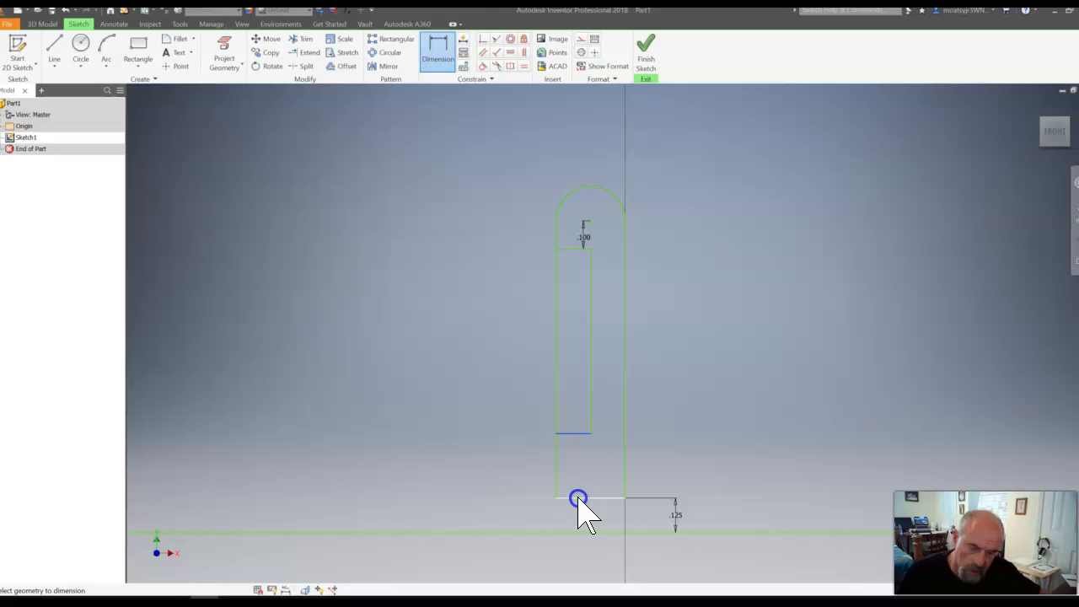
{"action": "left_click", "coordinate": [581, 477]}
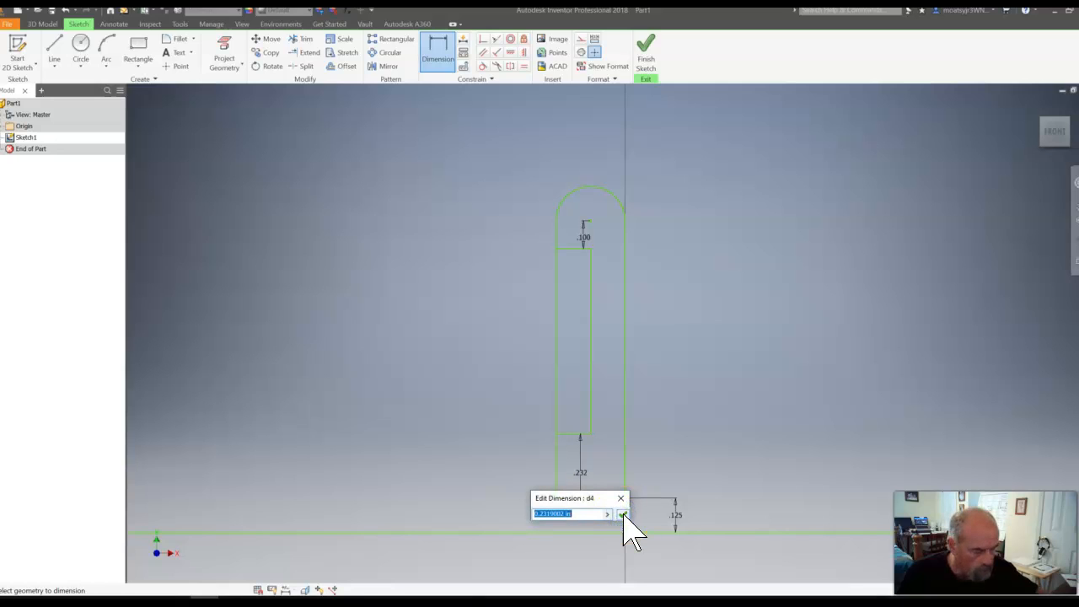
{"action": "key", "text": "BackSpace"}
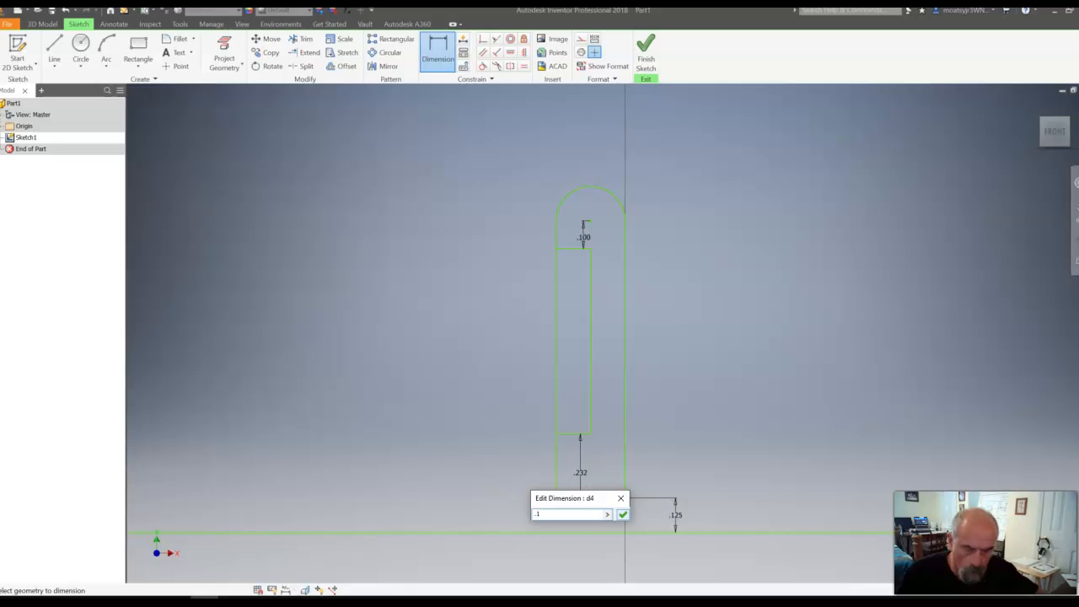
{"action": "left_click", "coordinate": [623, 514]}
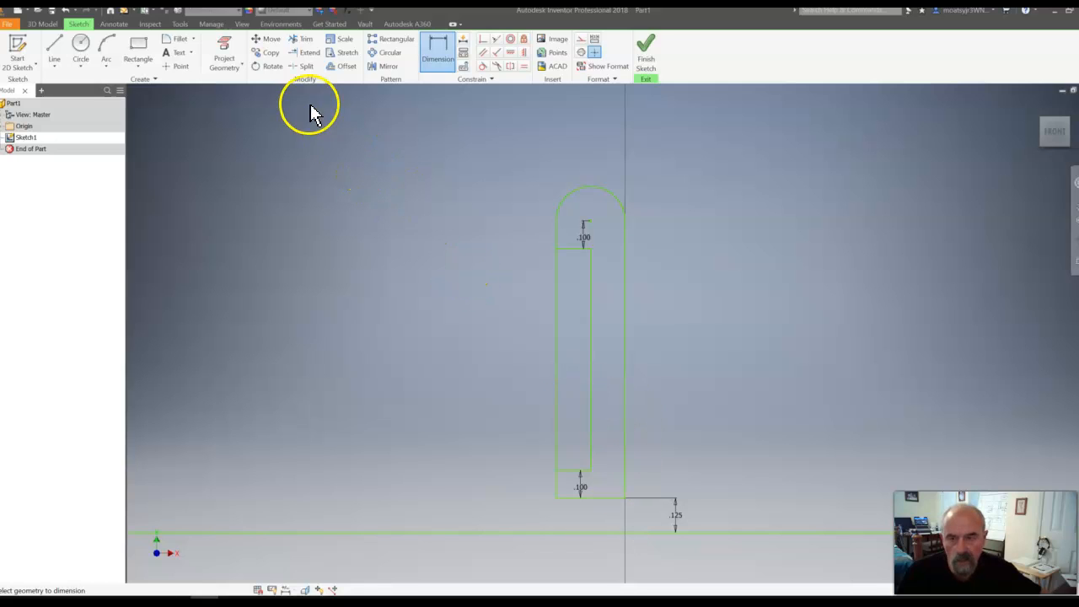
- Trim away the left edge segment shared by the outline and the inner rectangle, and finish the sketch
{"action": "left_click", "coordinate": [299, 39]}
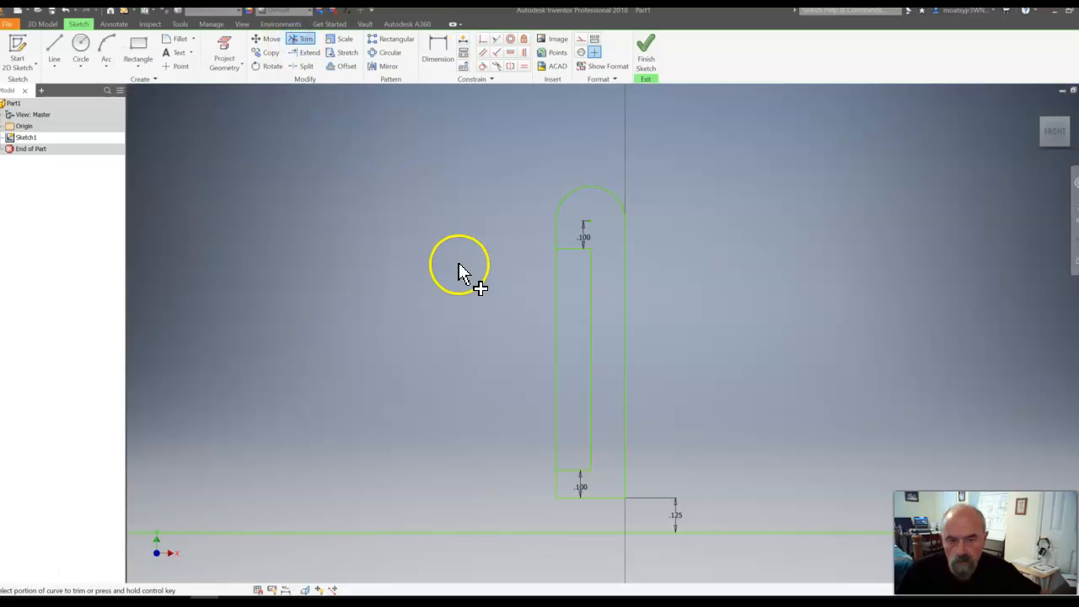
{"action": "left_click", "coordinate": [555, 316]}
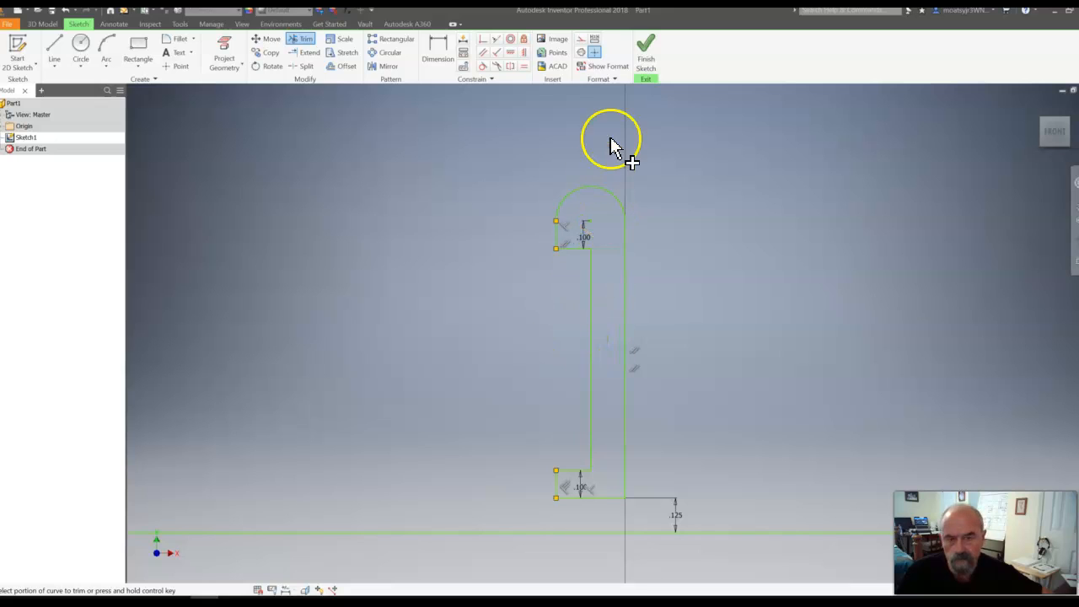
{"action": "left_click", "coordinate": [647, 56]}
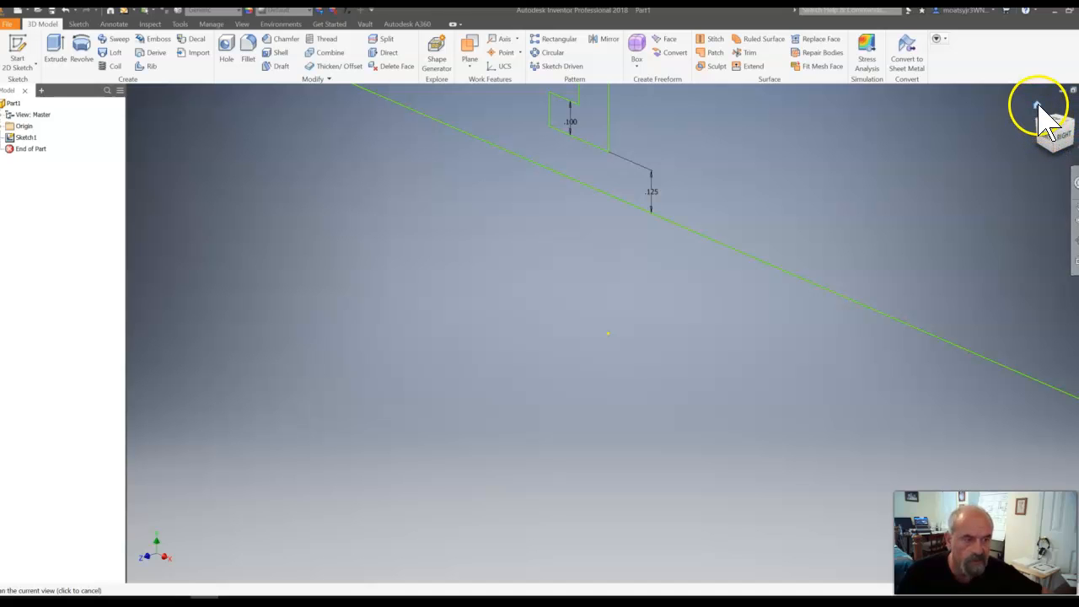
- Try to revolve the trimmed profile fully about its own bottom edge, and undo the revolve
{"action": "left_click", "coordinate": [1038, 104]}
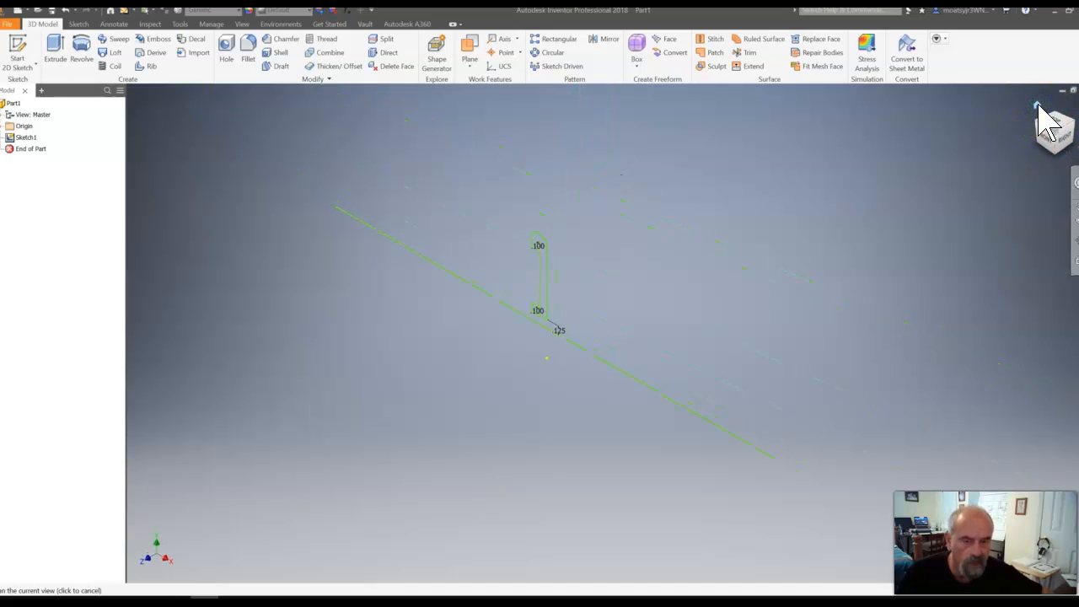
{"action": "left_click", "coordinate": [1038, 190]}
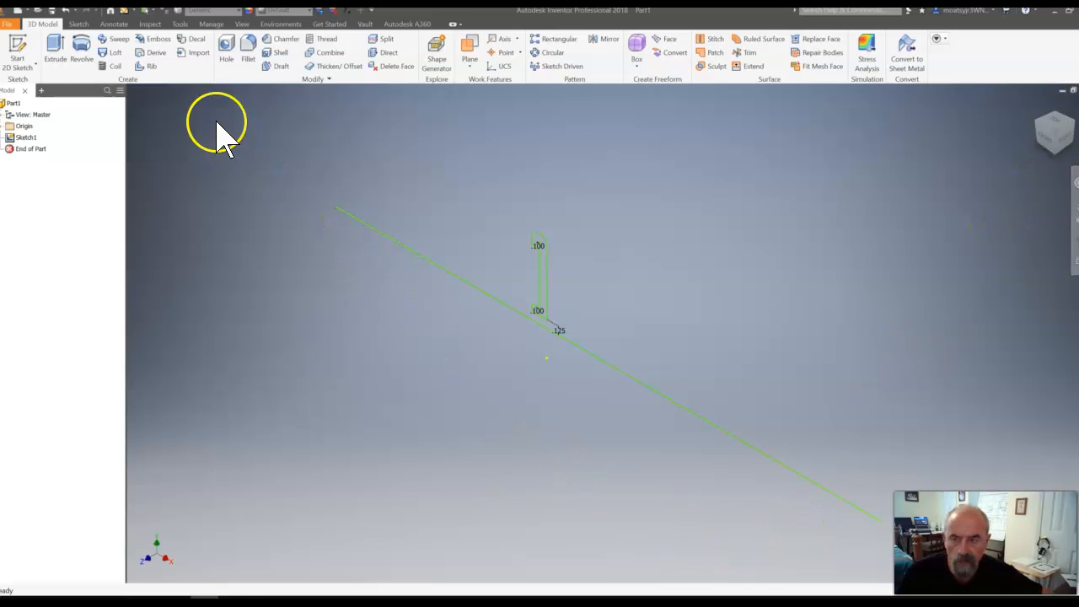
{"action": "left_click", "coordinate": [90, 53]}
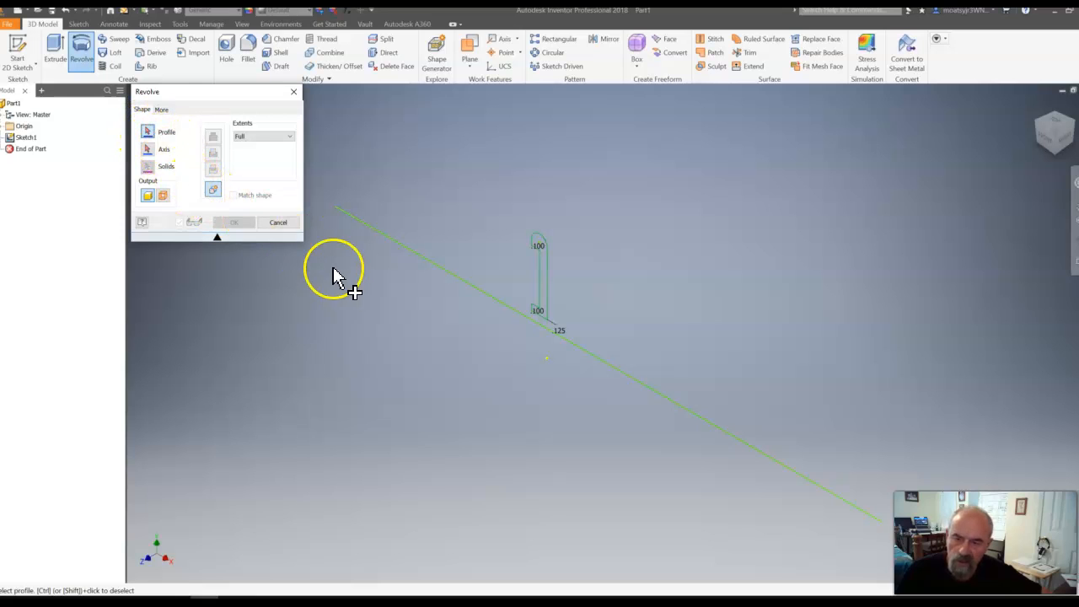
{"action": "left_click", "coordinate": [547, 297]}
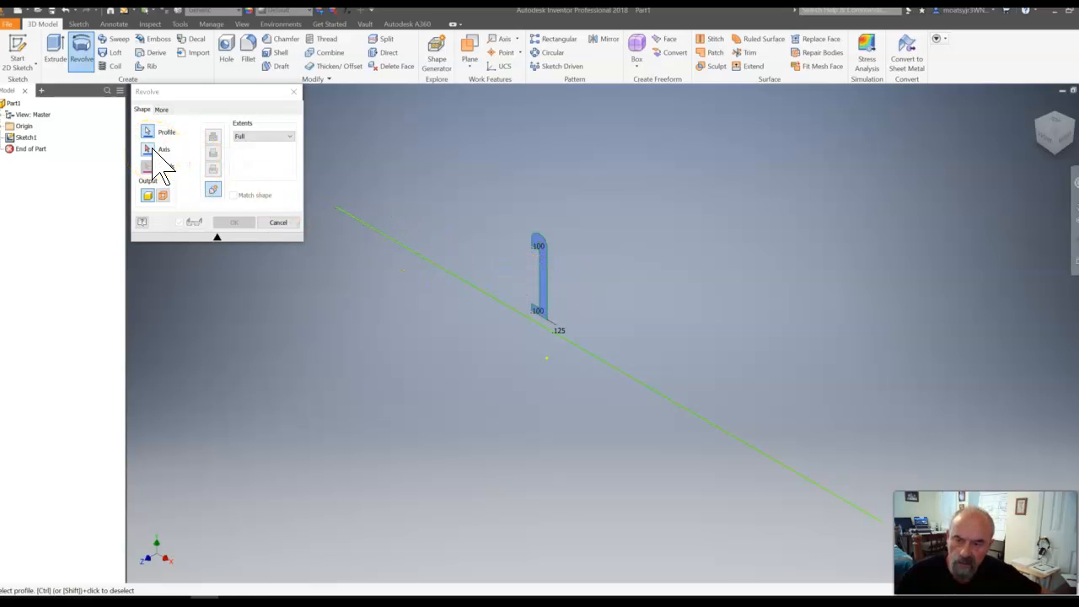
{"action": "left_click", "coordinate": [150, 150]}
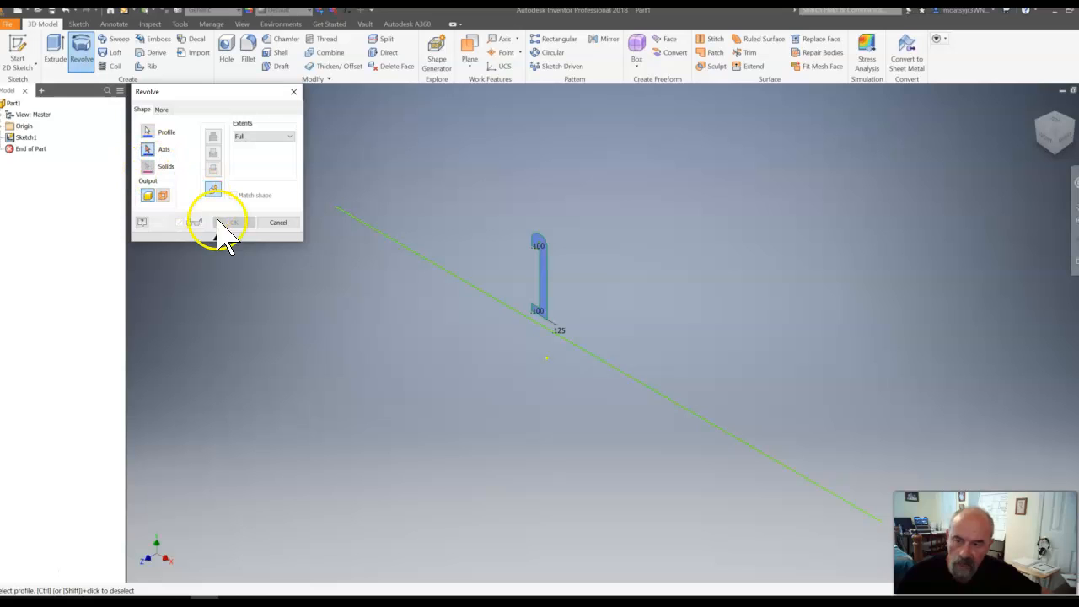
{"action": "left_click", "coordinate": [547, 324]}
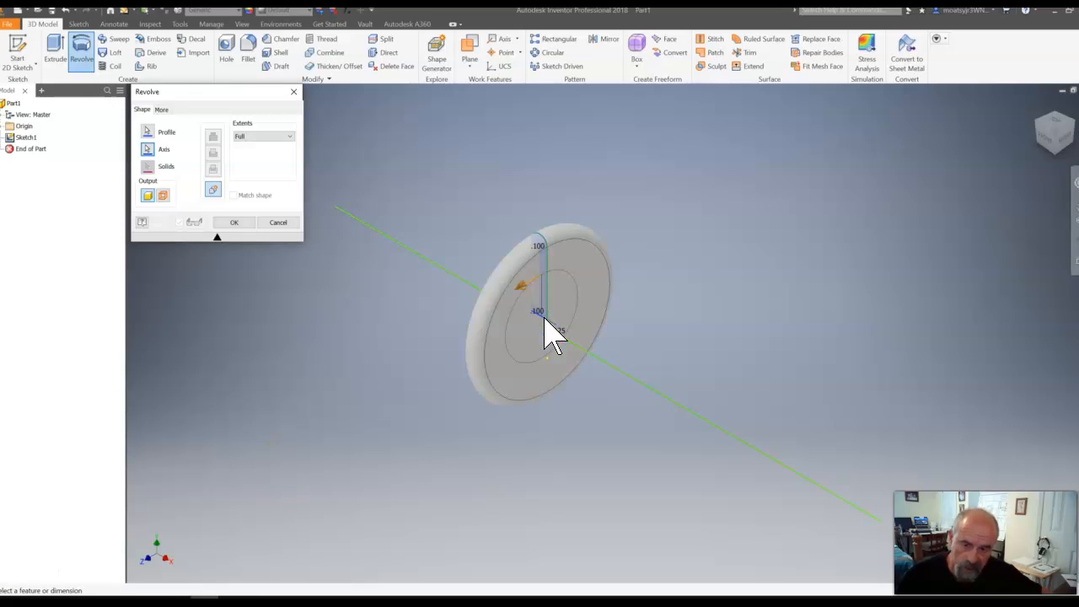
{"action": "left_click", "coordinate": [235, 223]}
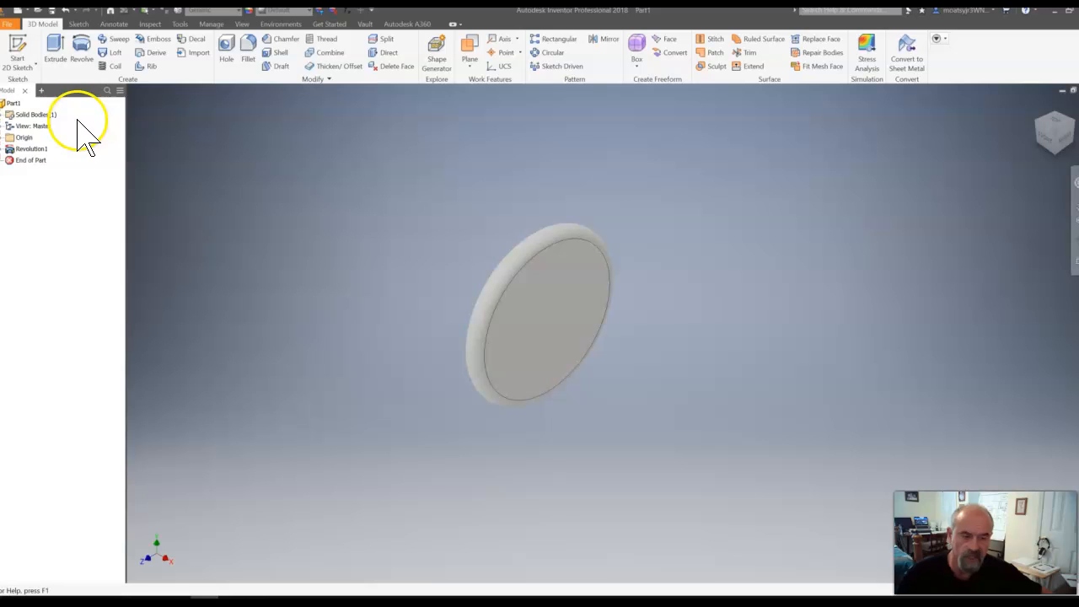
{"action": "left_click", "coordinate": [69, 12]}
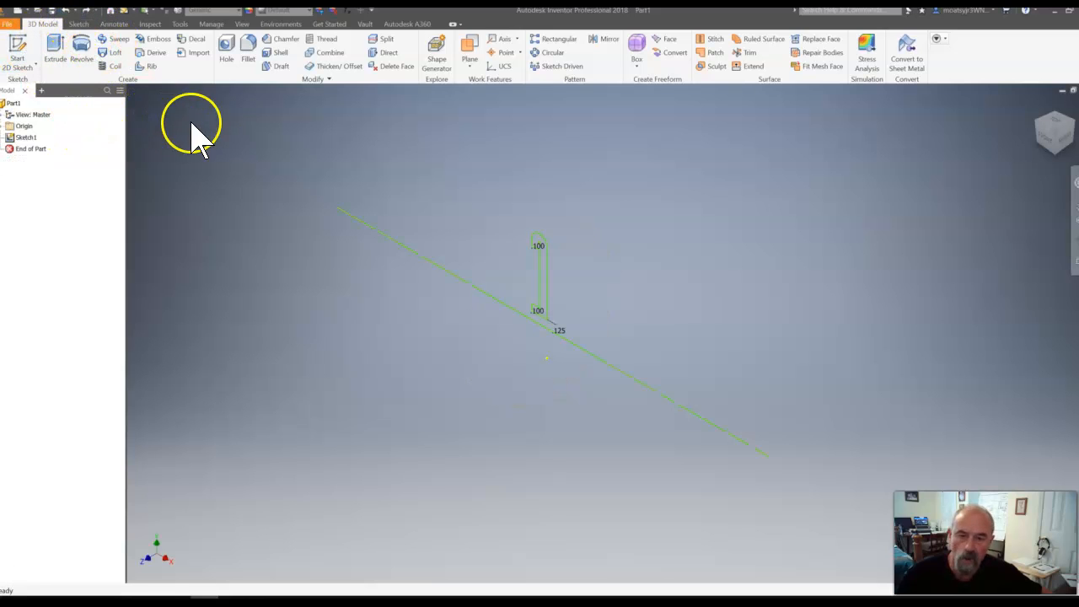
- Revolve the trimmed profile as a full solid revolution about the long horizontal line below it
{"action": "left_click", "coordinate": [83, 52]}
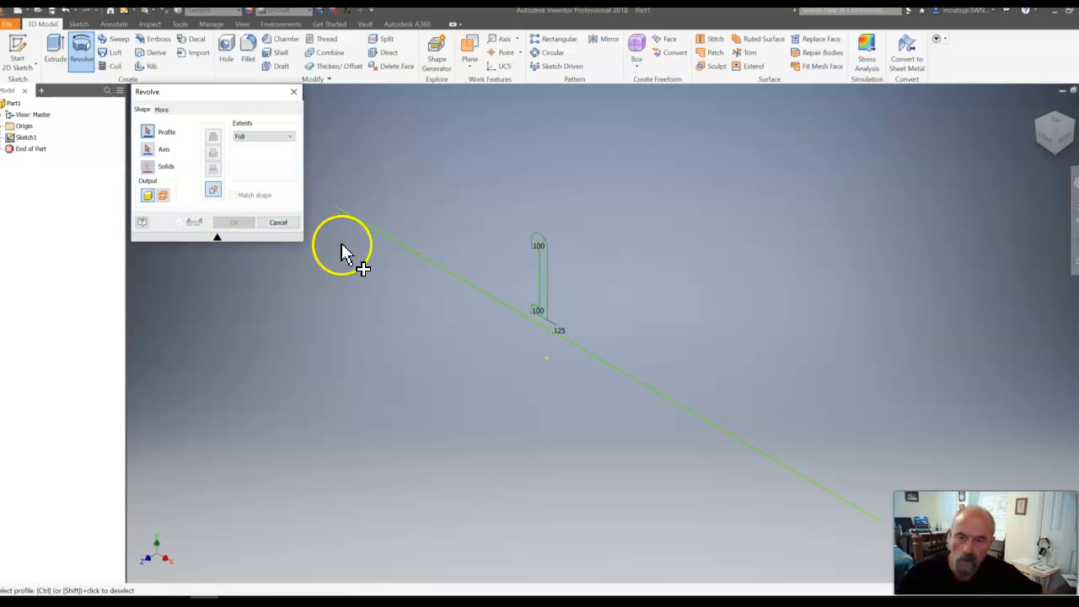
{"action": "left_click", "coordinate": [544, 271]}
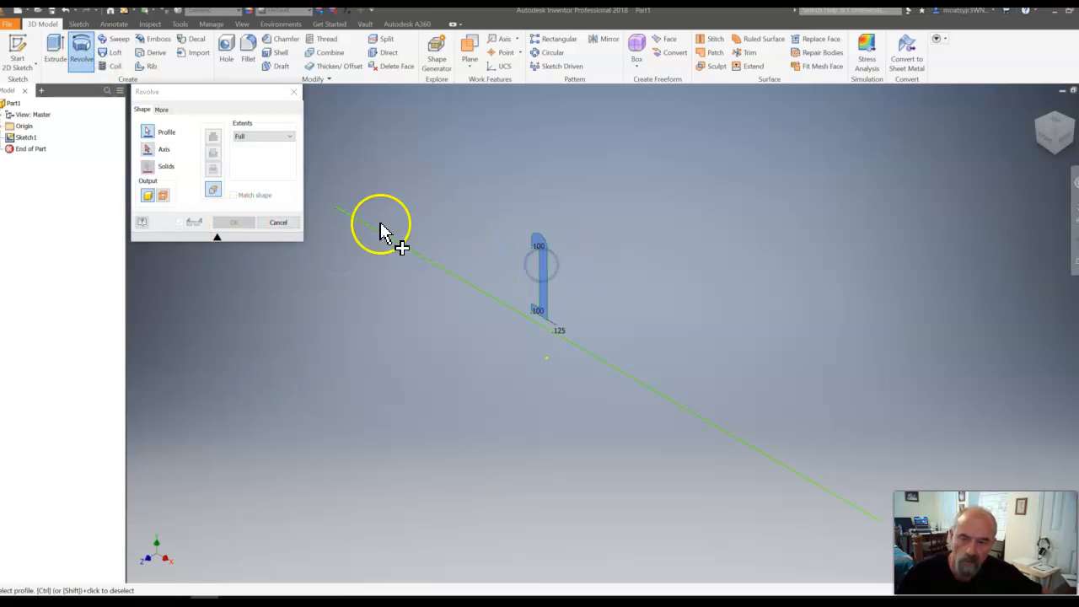
{"action": "left_click", "coordinate": [147, 149]}
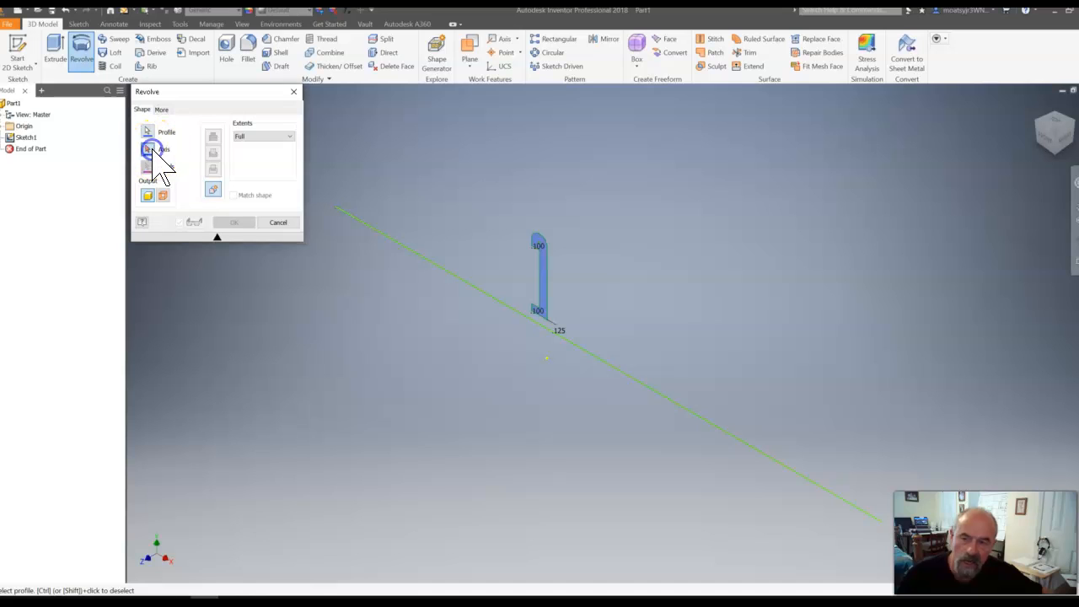
{"action": "left_click", "coordinate": [541, 323]}
{"action": "left_click", "coordinate": [539, 393]}
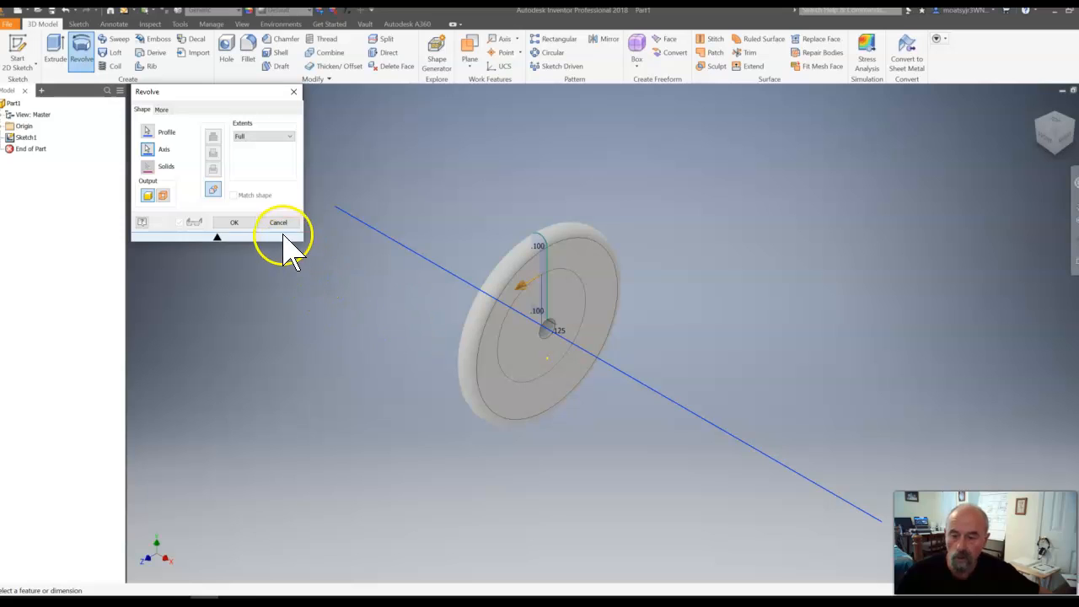
{"action": "left_click", "coordinate": [238, 222]}
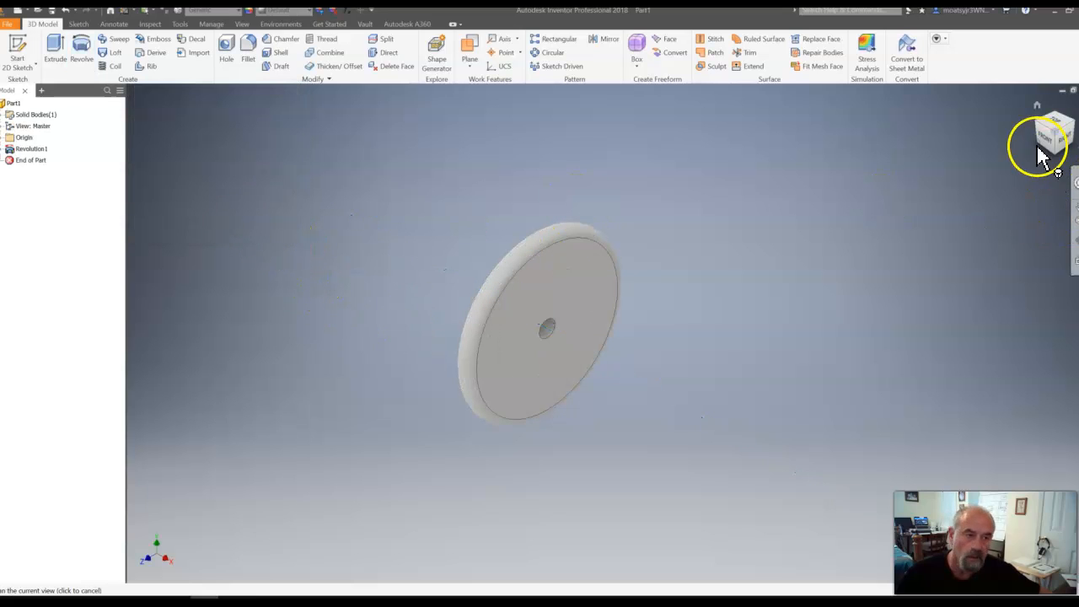
- Examine both faces of the revolved wheel, including its center hole, hub and recess
{"action": "left_click", "coordinate": [1038, 105]}
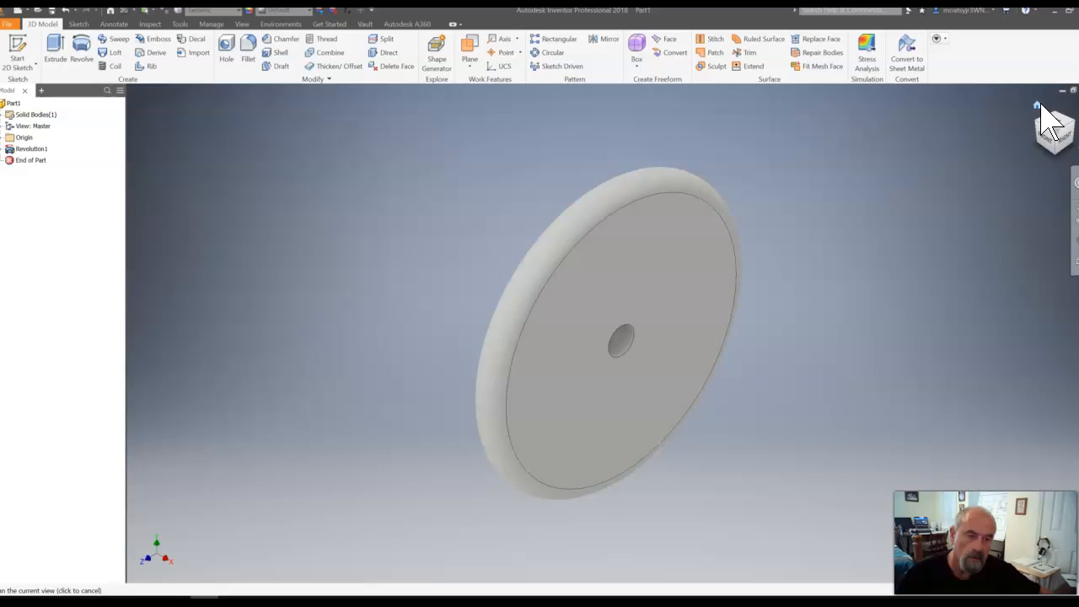
{"action": "left_click", "coordinate": [1036, 121]}
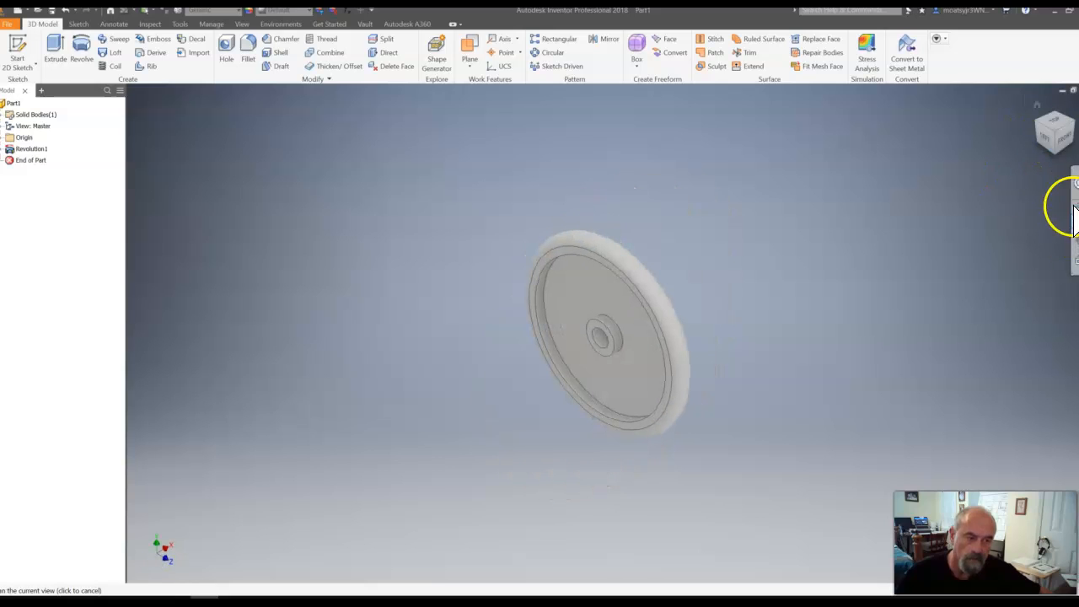
{"action": "left_click", "coordinate": [1067, 250]}
{"action": "left_click", "coordinate": [1050, 172]}
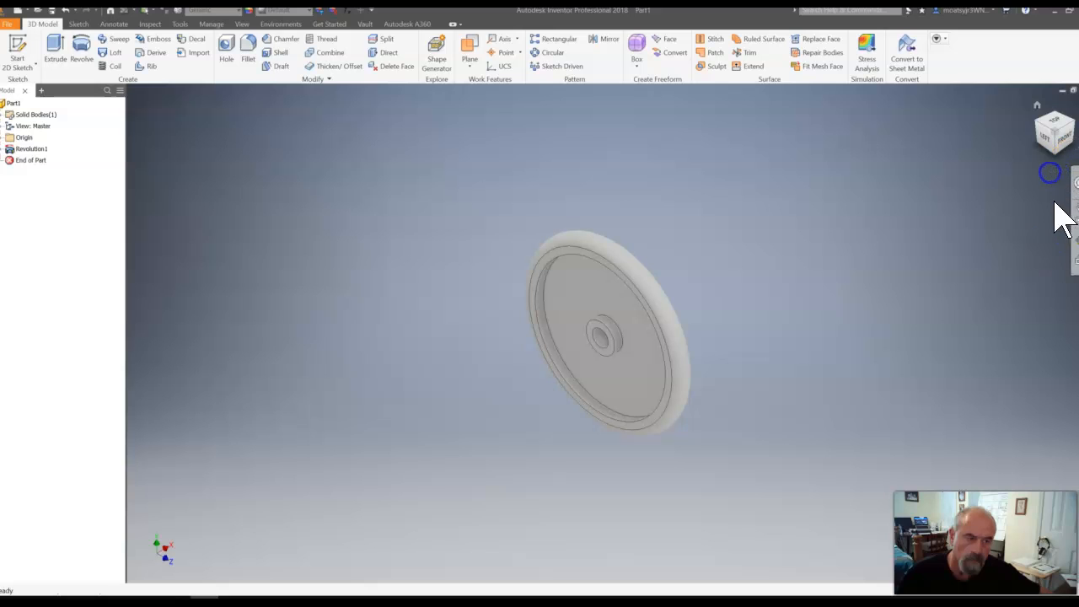
{"action": "left_click", "coordinate": [1076, 236]}
{"action": "left_click_drag", "start_coordinate": [754, 258], "coordinate": [734, 343]}
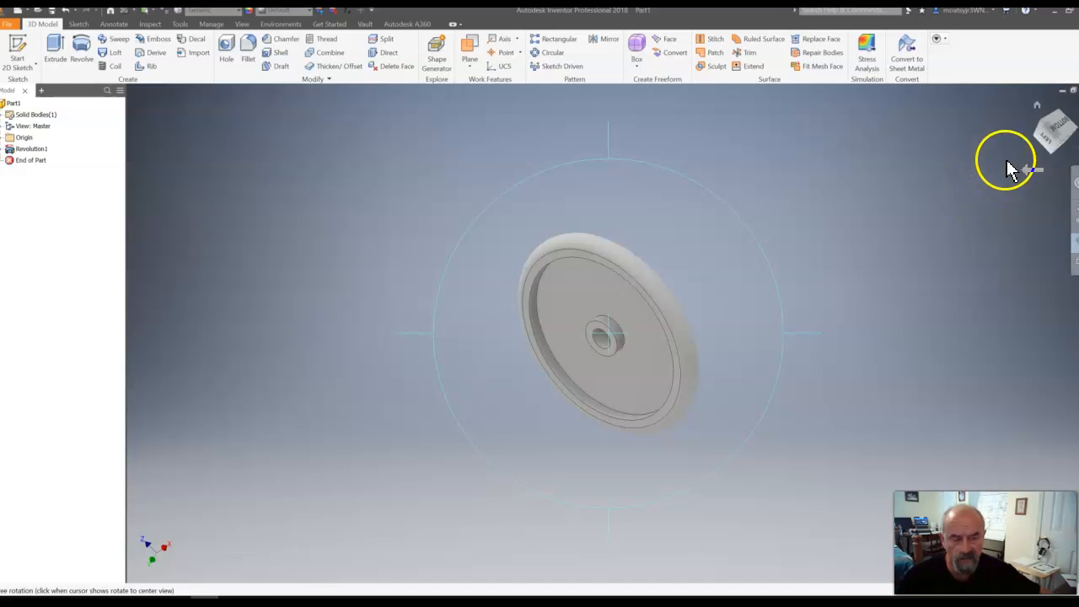
{"action": "left_click", "coordinate": [1036, 108]}
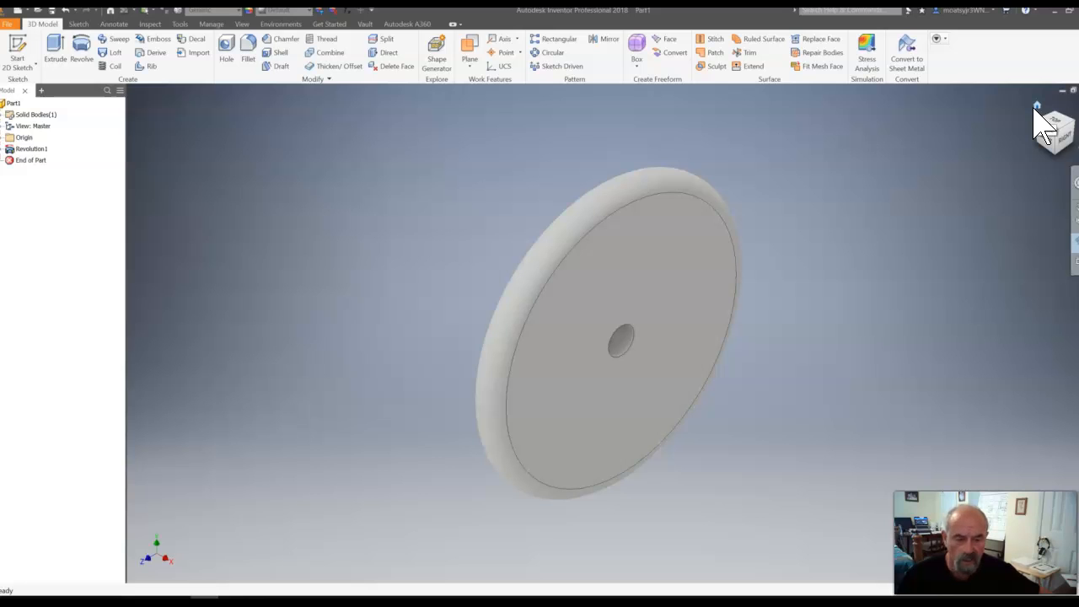
{"action": "mouse_move", "coordinate": [1053, 113]}
{"action": "left_mouse_down"}
{"action": "mouse_move", "coordinate": [1037, 167]}
{"action": "mouse_move", "coordinate": [1053, 112]}
{"action": "left_mouse_up"}
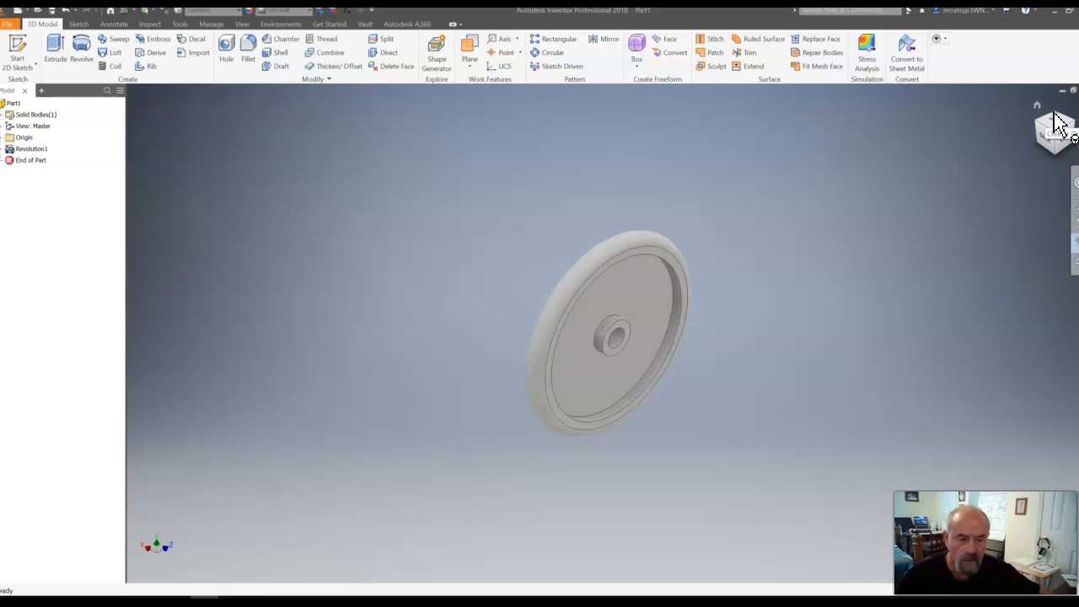